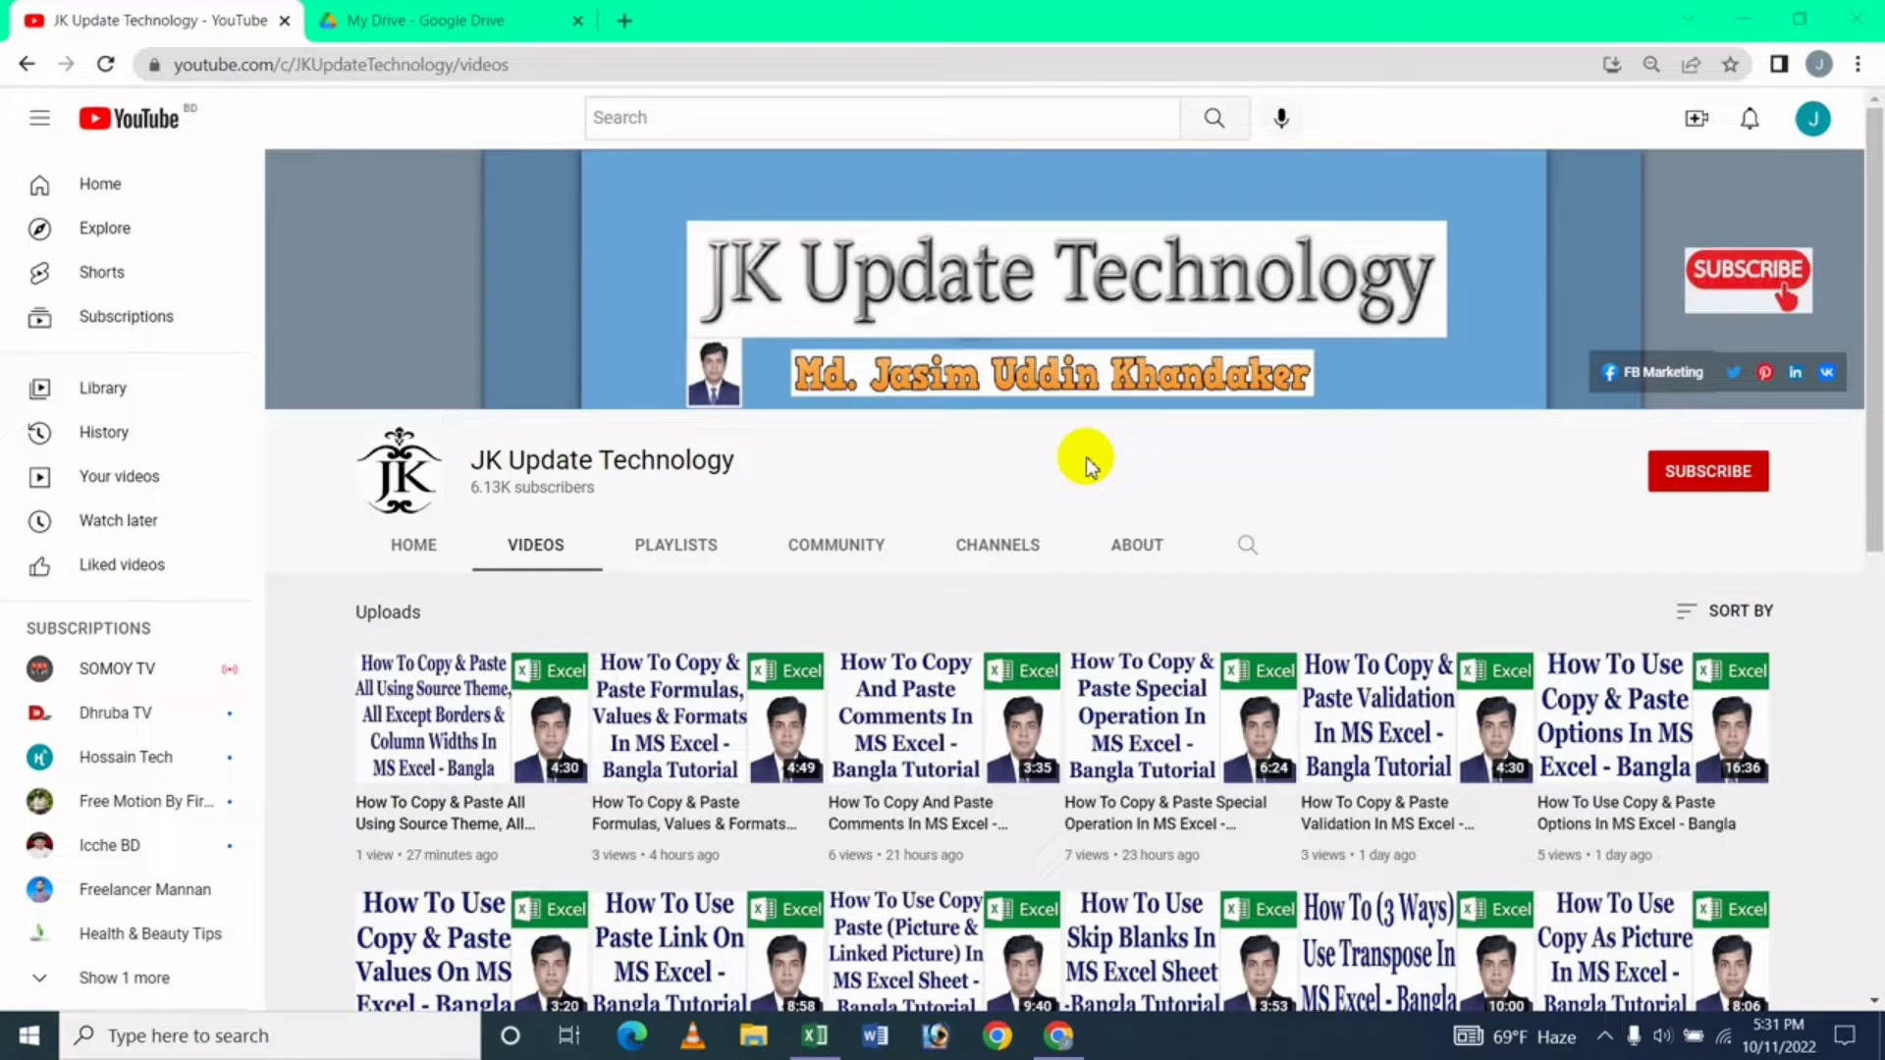
Switch from the YouTube videos page to the 'All Excel Work' workbook in Excel.
left_click(814, 1036)
left_click(815, 743)
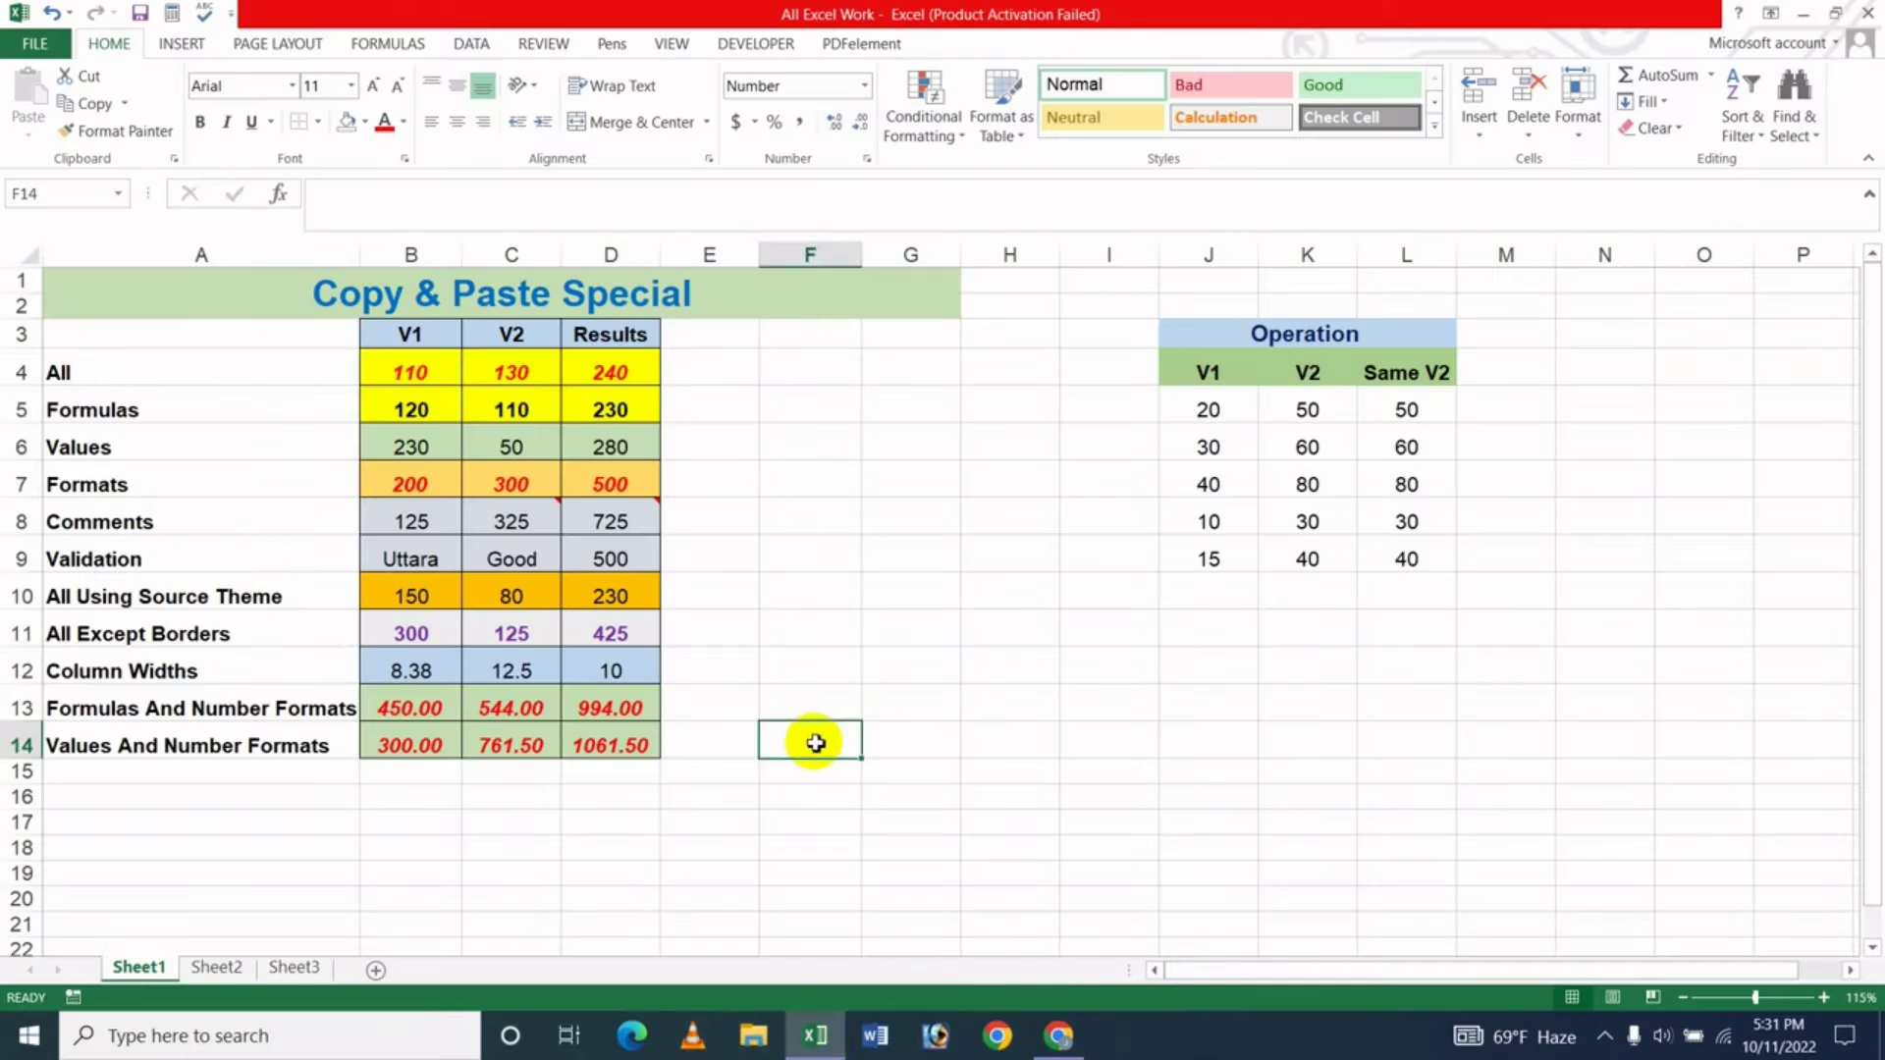
left_click(845, 703)
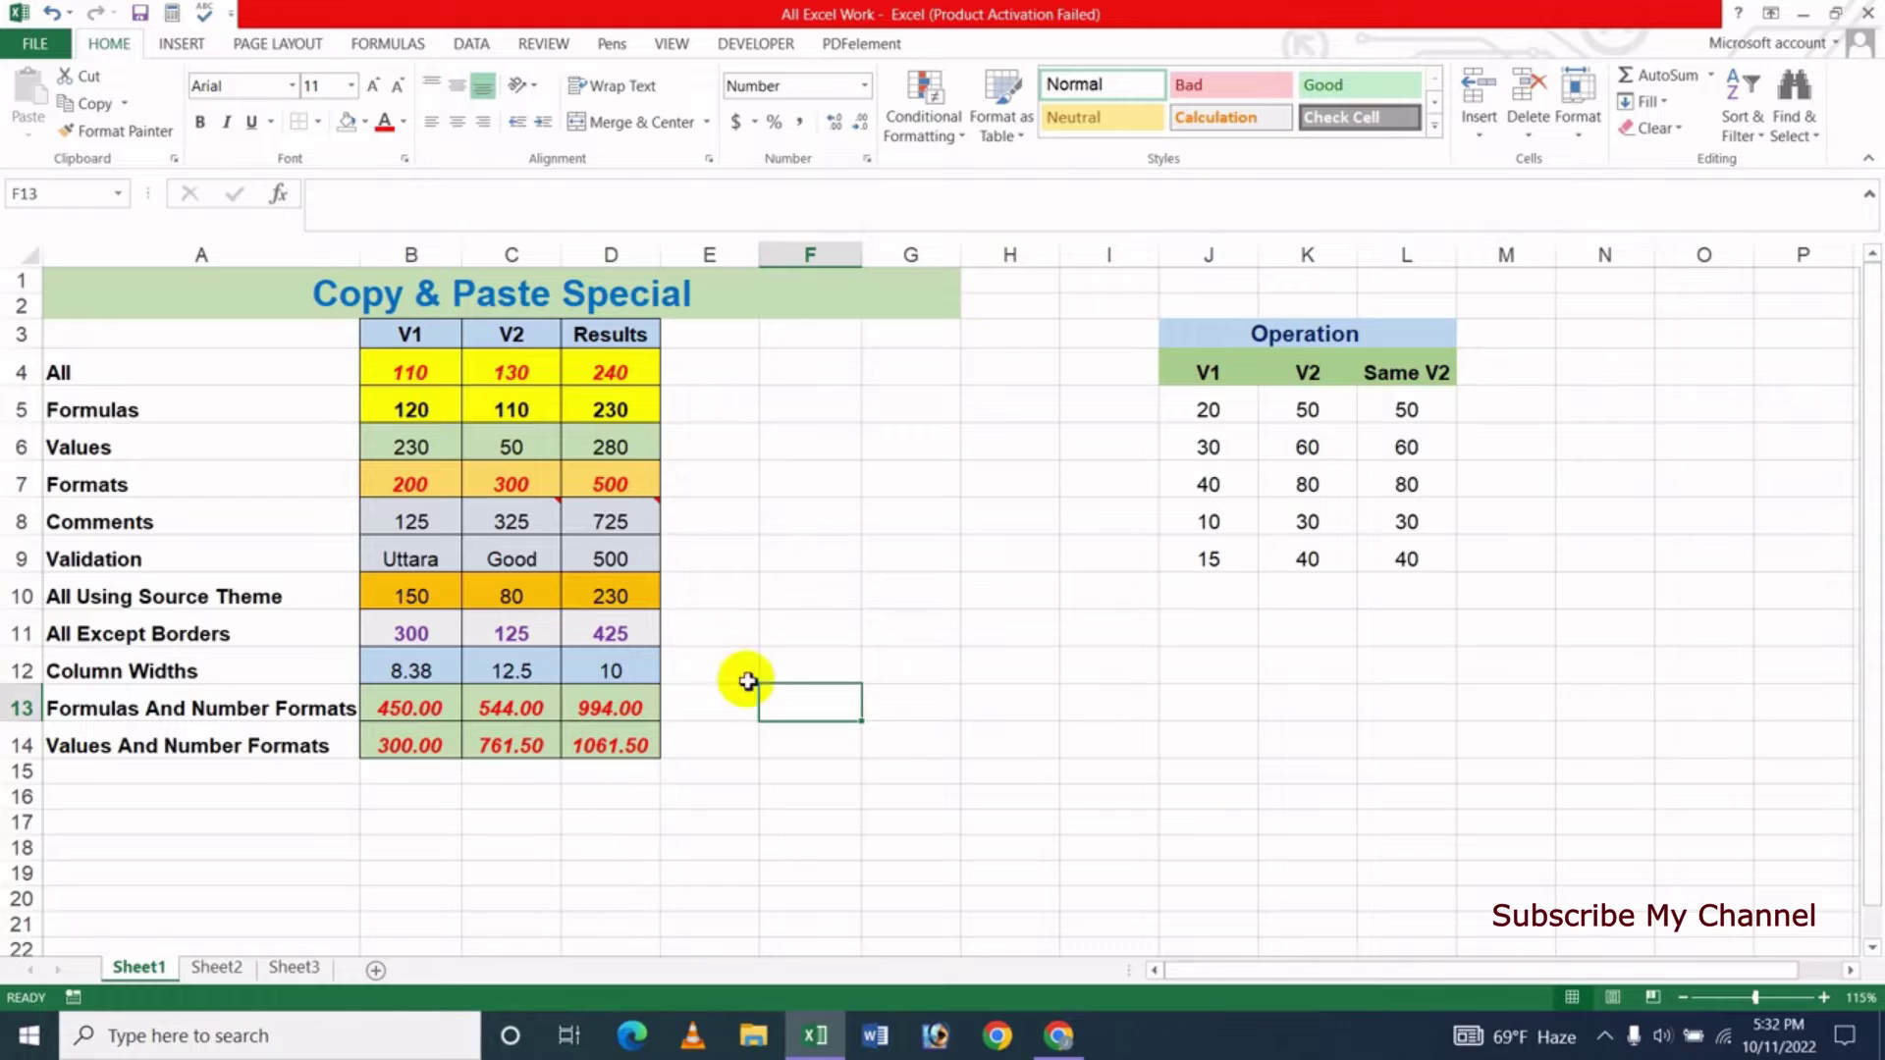
left_click(780, 626)
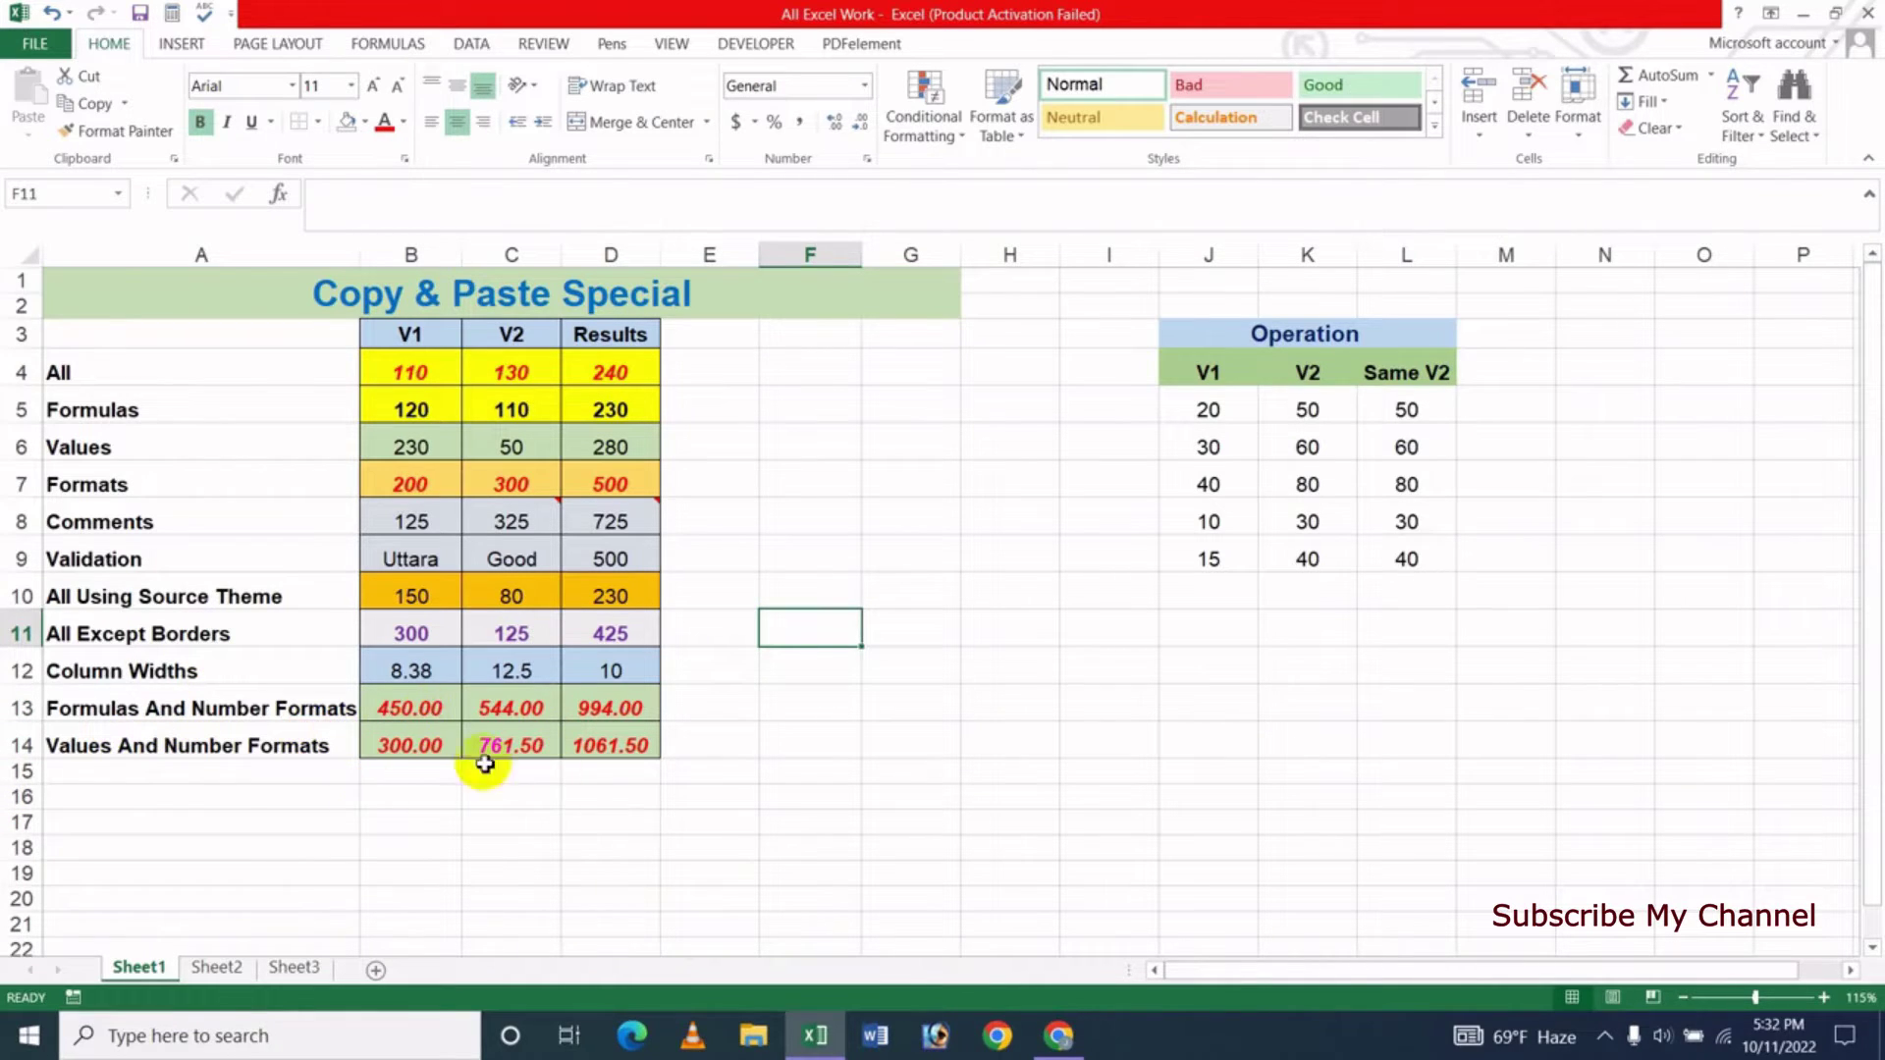
left_click(403, 710)
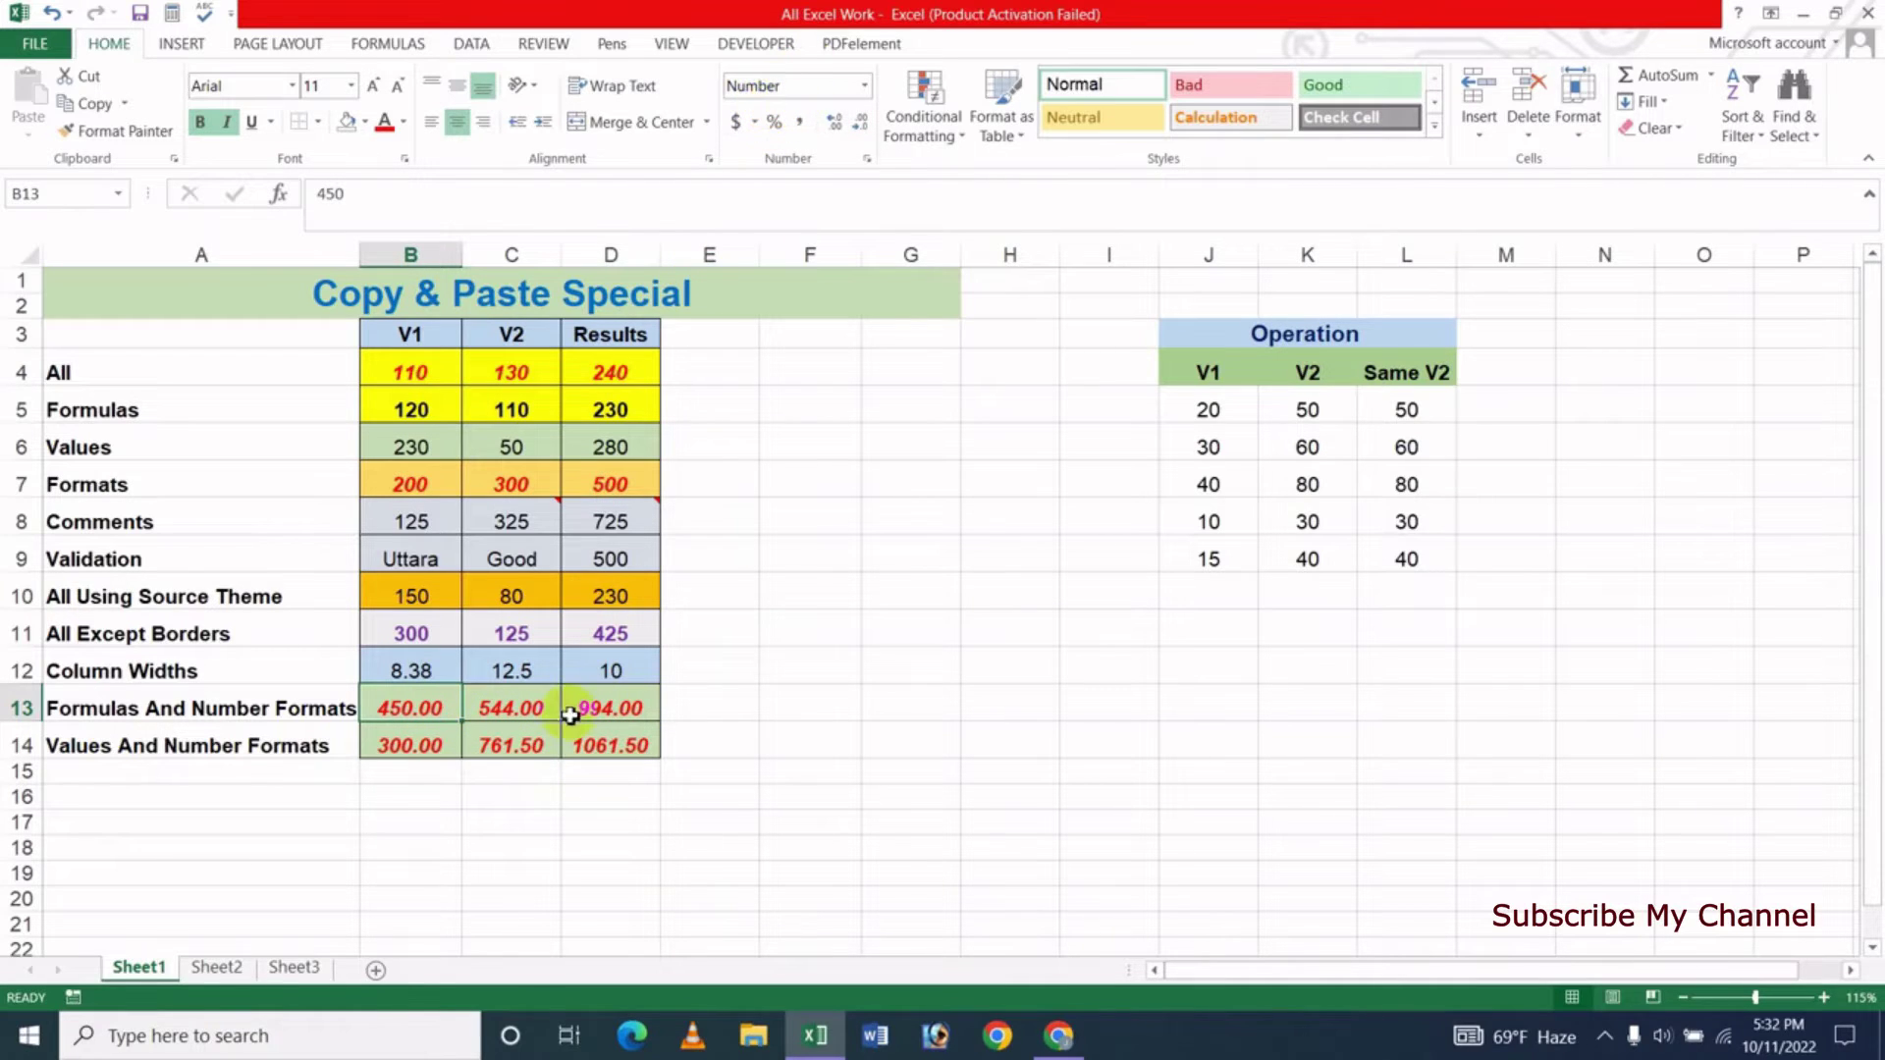
left_click(631, 707)
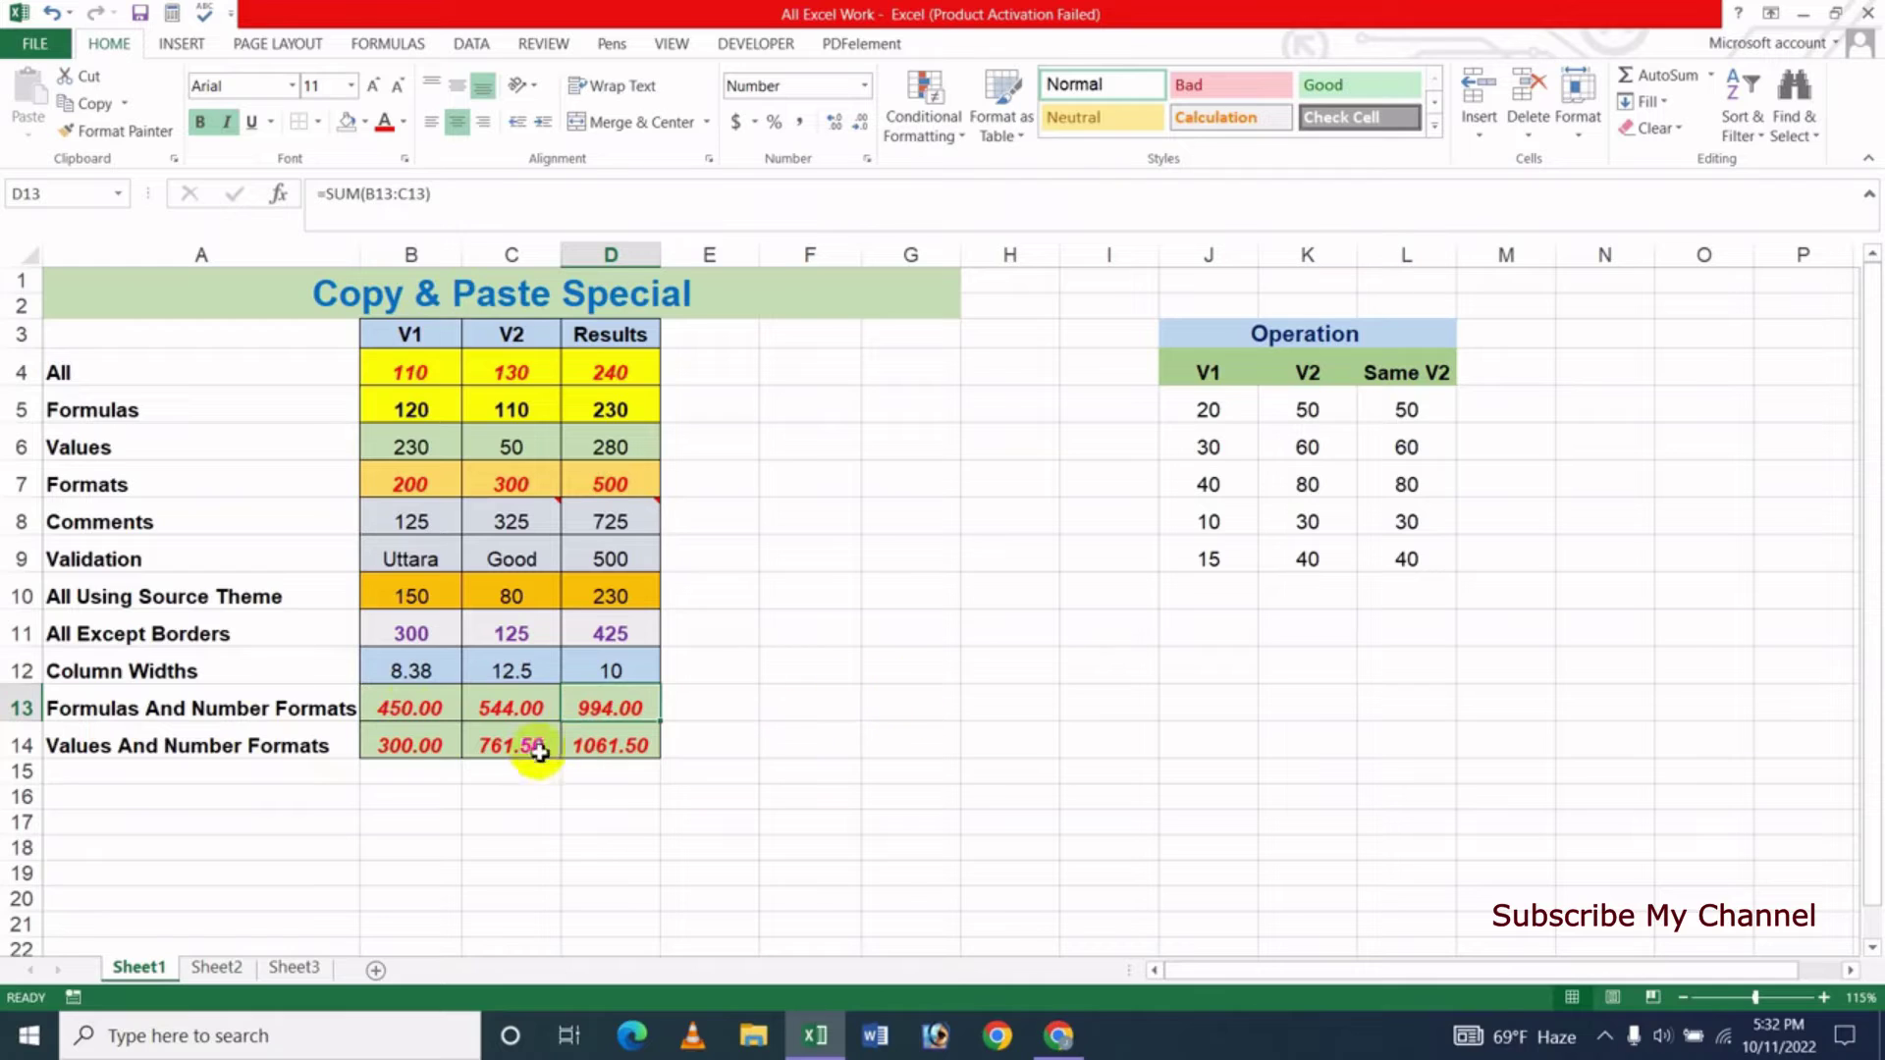
left_click(414, 745)
Copy the 'Formulas And Number Formats' cells B13:D13 and bring up paste choices at F13.
left_click_drag(401, 707, 610, 708)
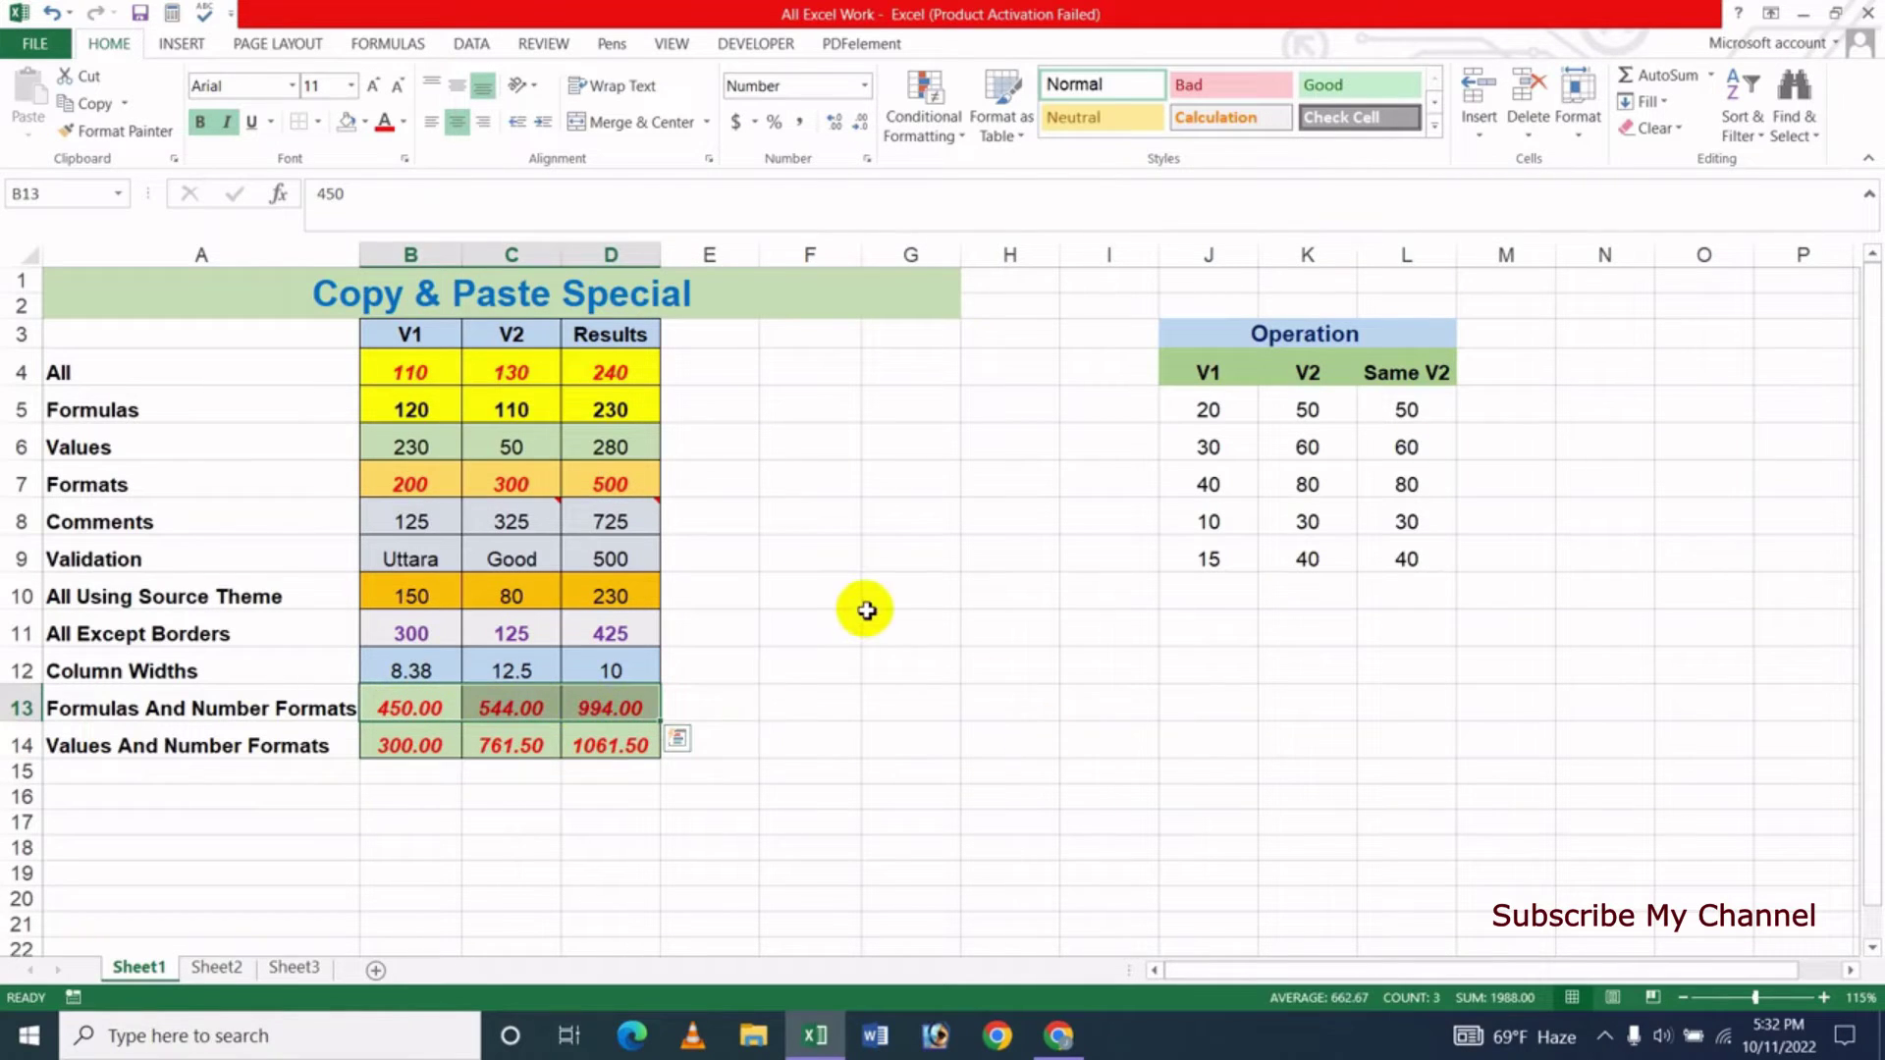
key("ctrl+q")
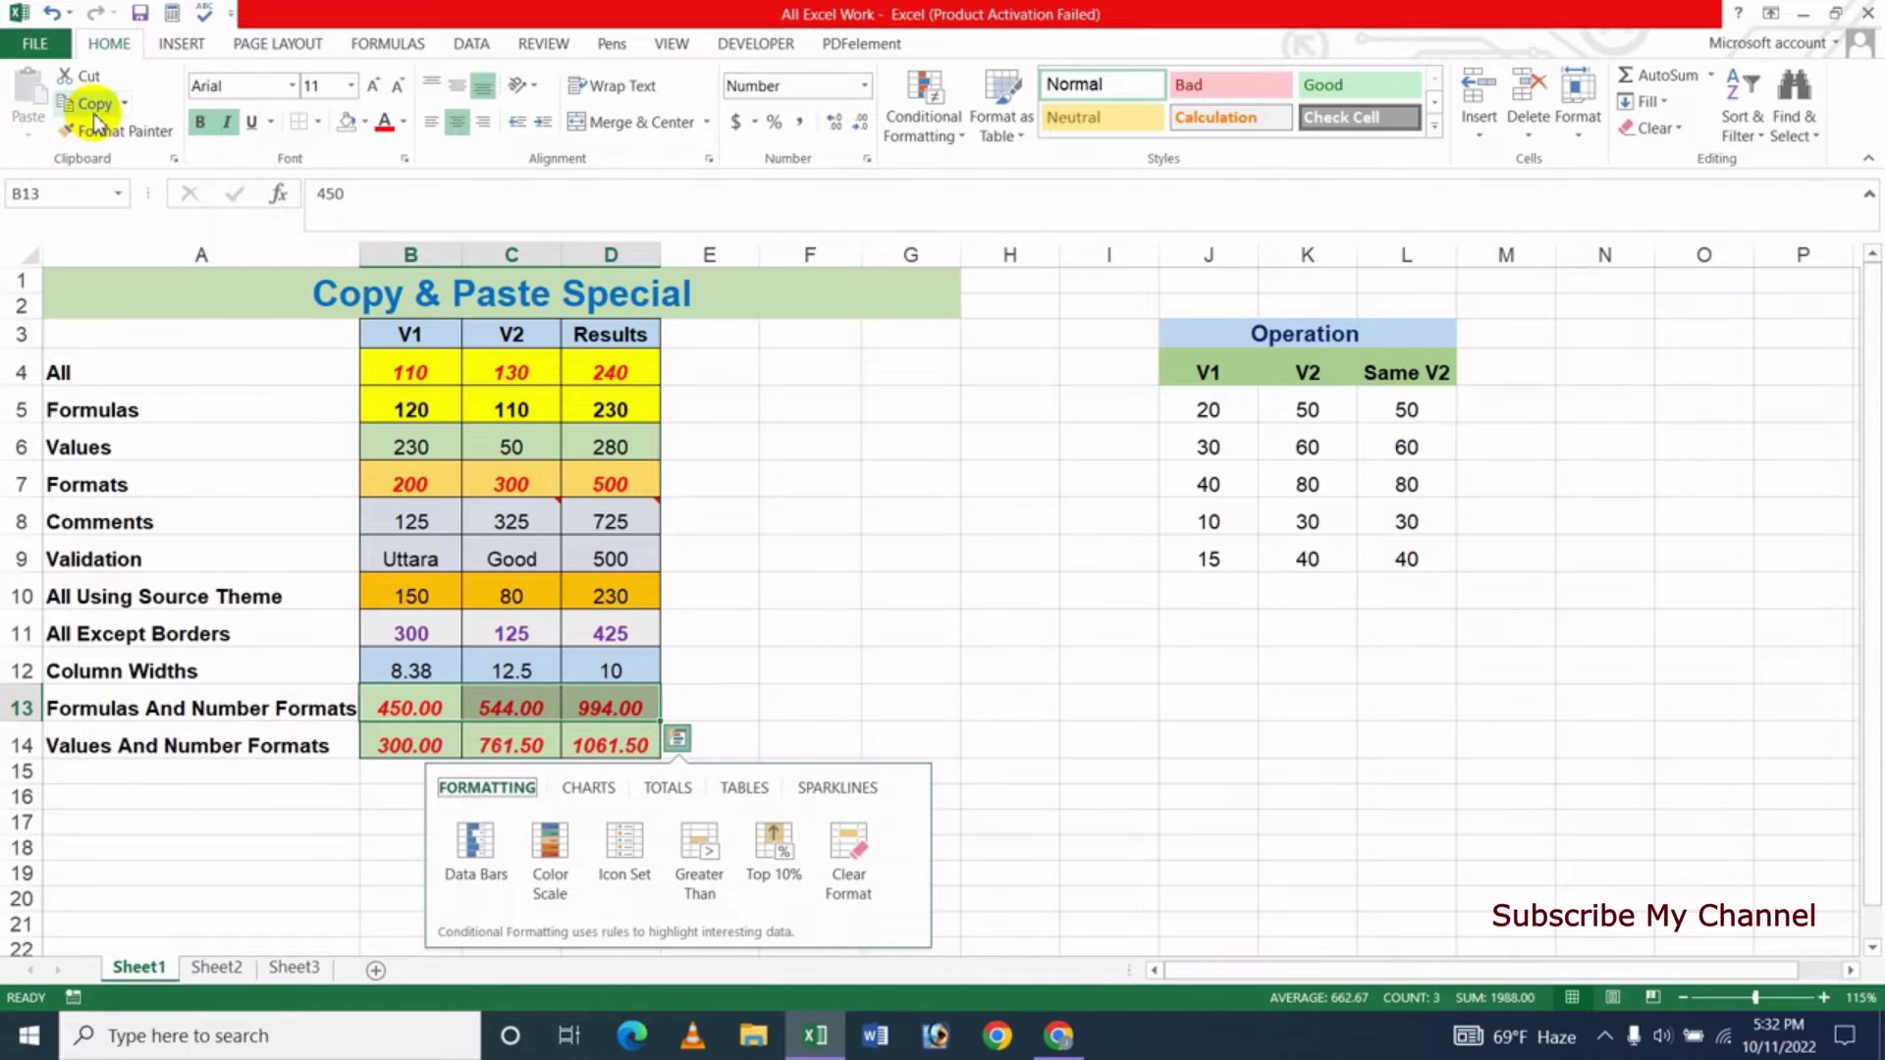
left_click(95, 105)
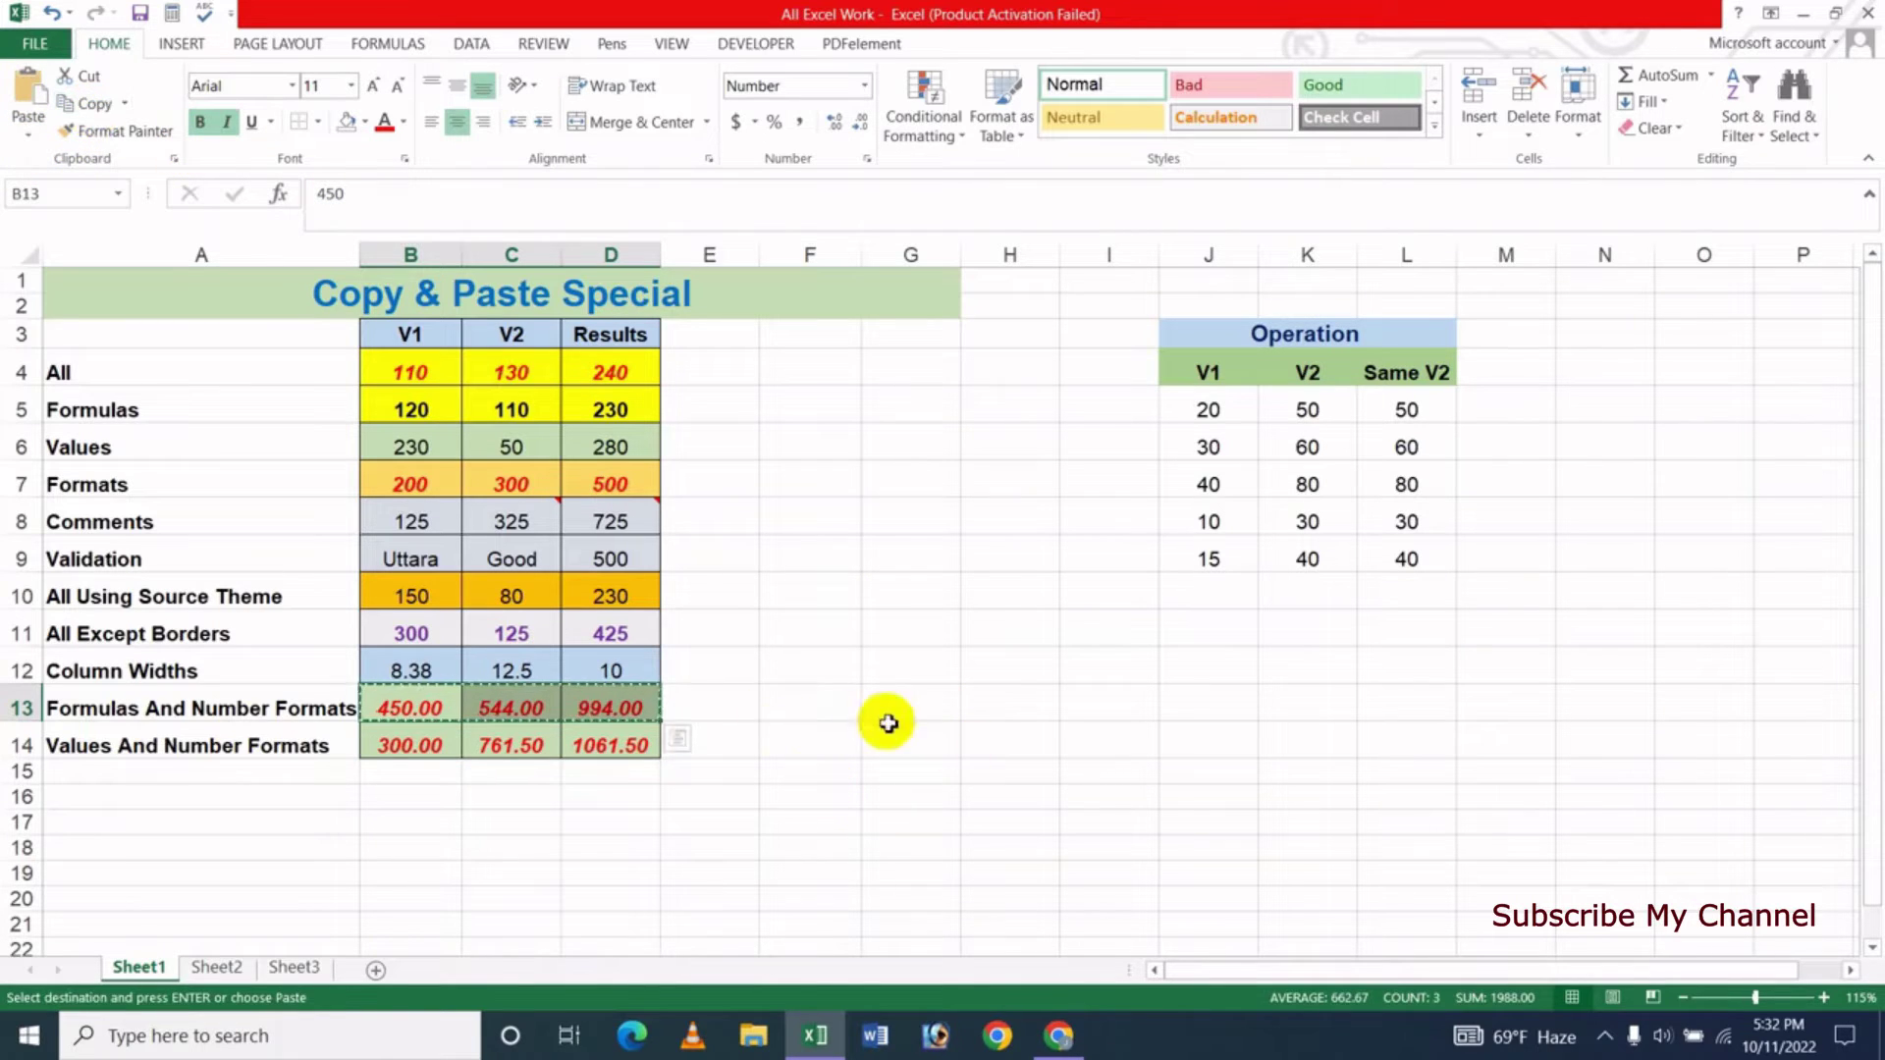
left_click(808, 715)
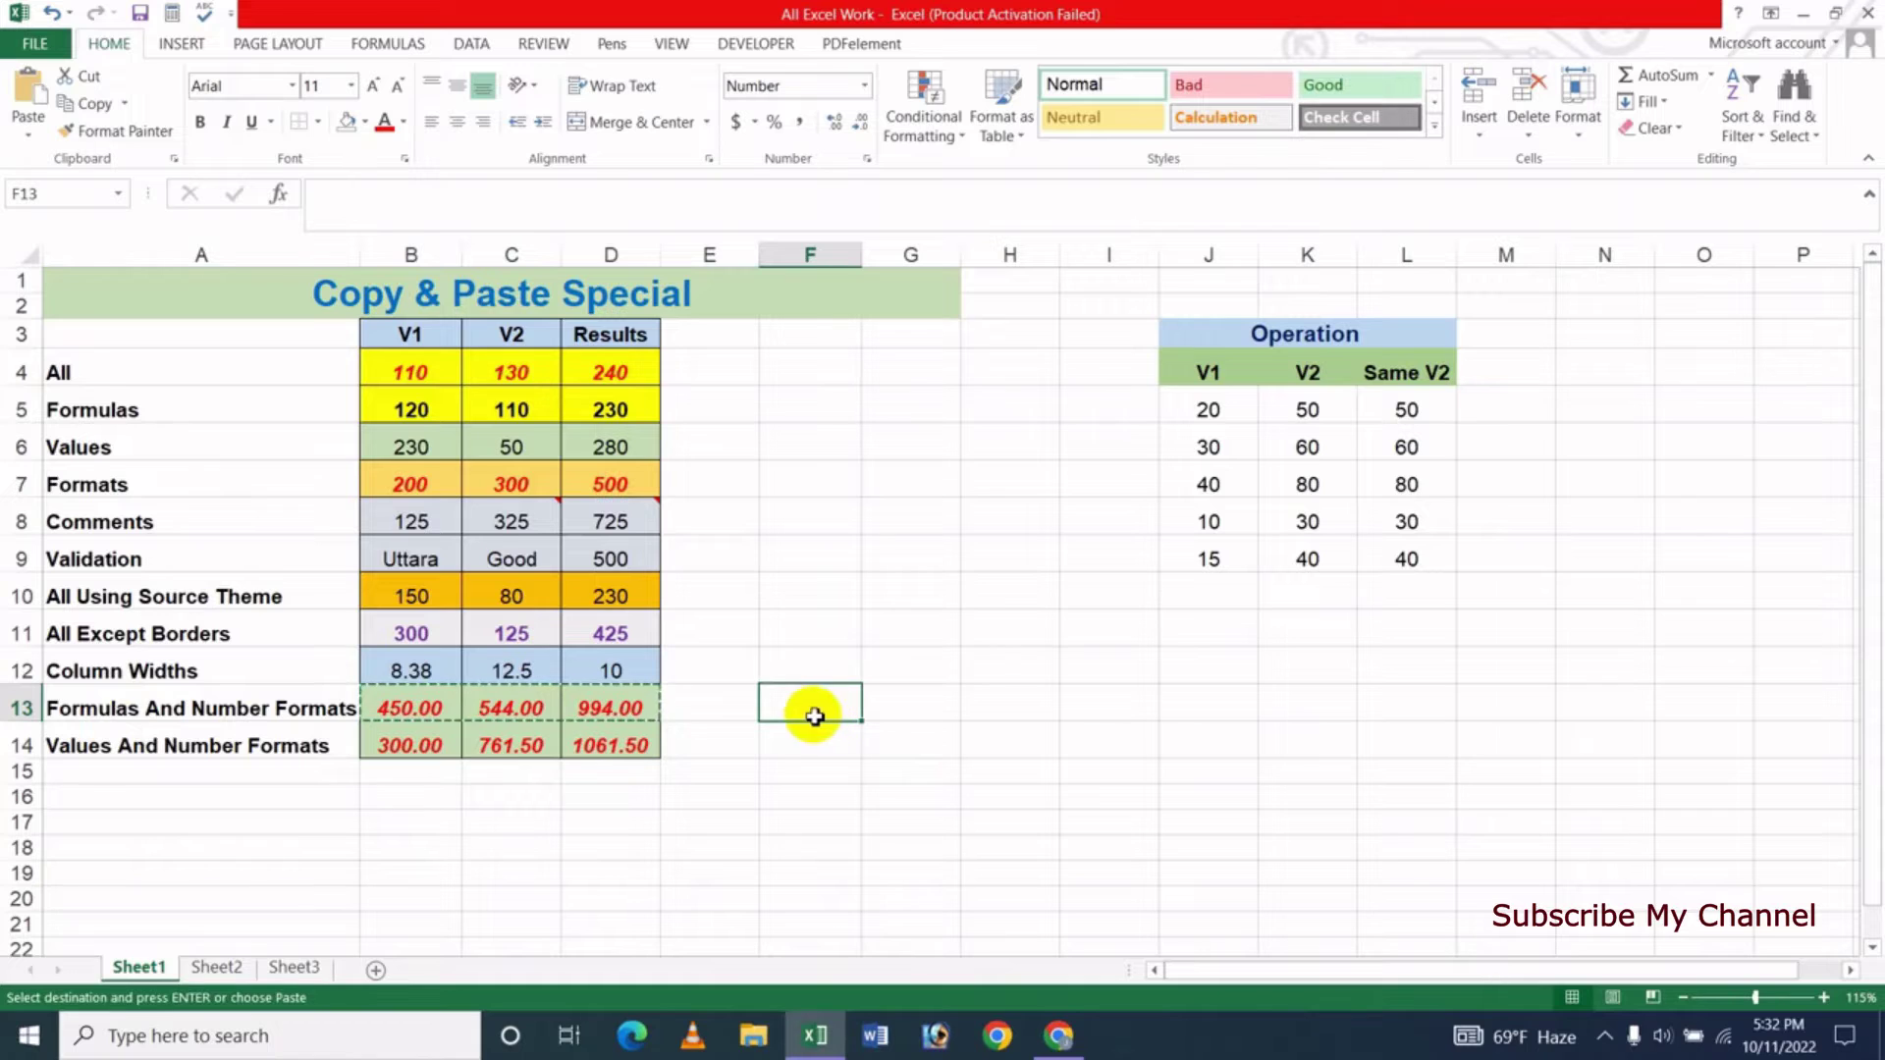
left_click(28, 141)
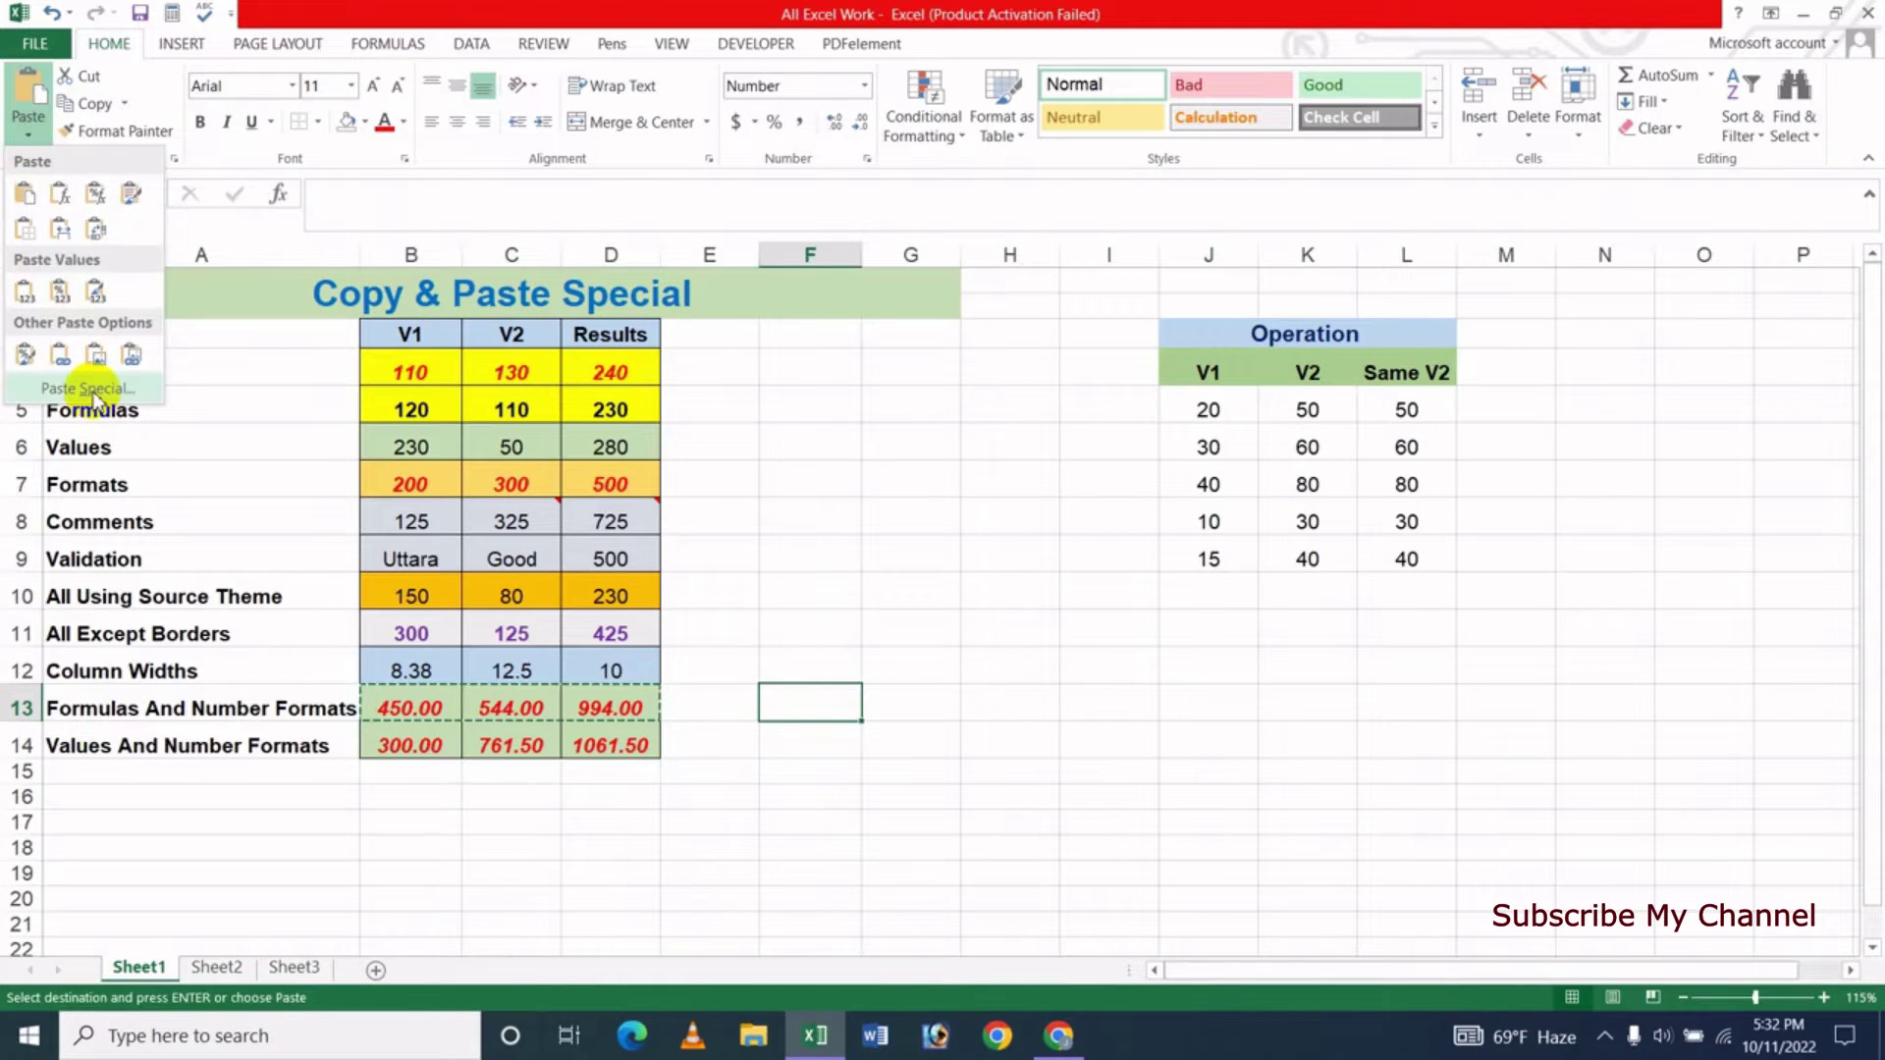
Paste Special the copied cells into F13:H13 using 'Formulas and number formats' only.
left_click(88, 389)
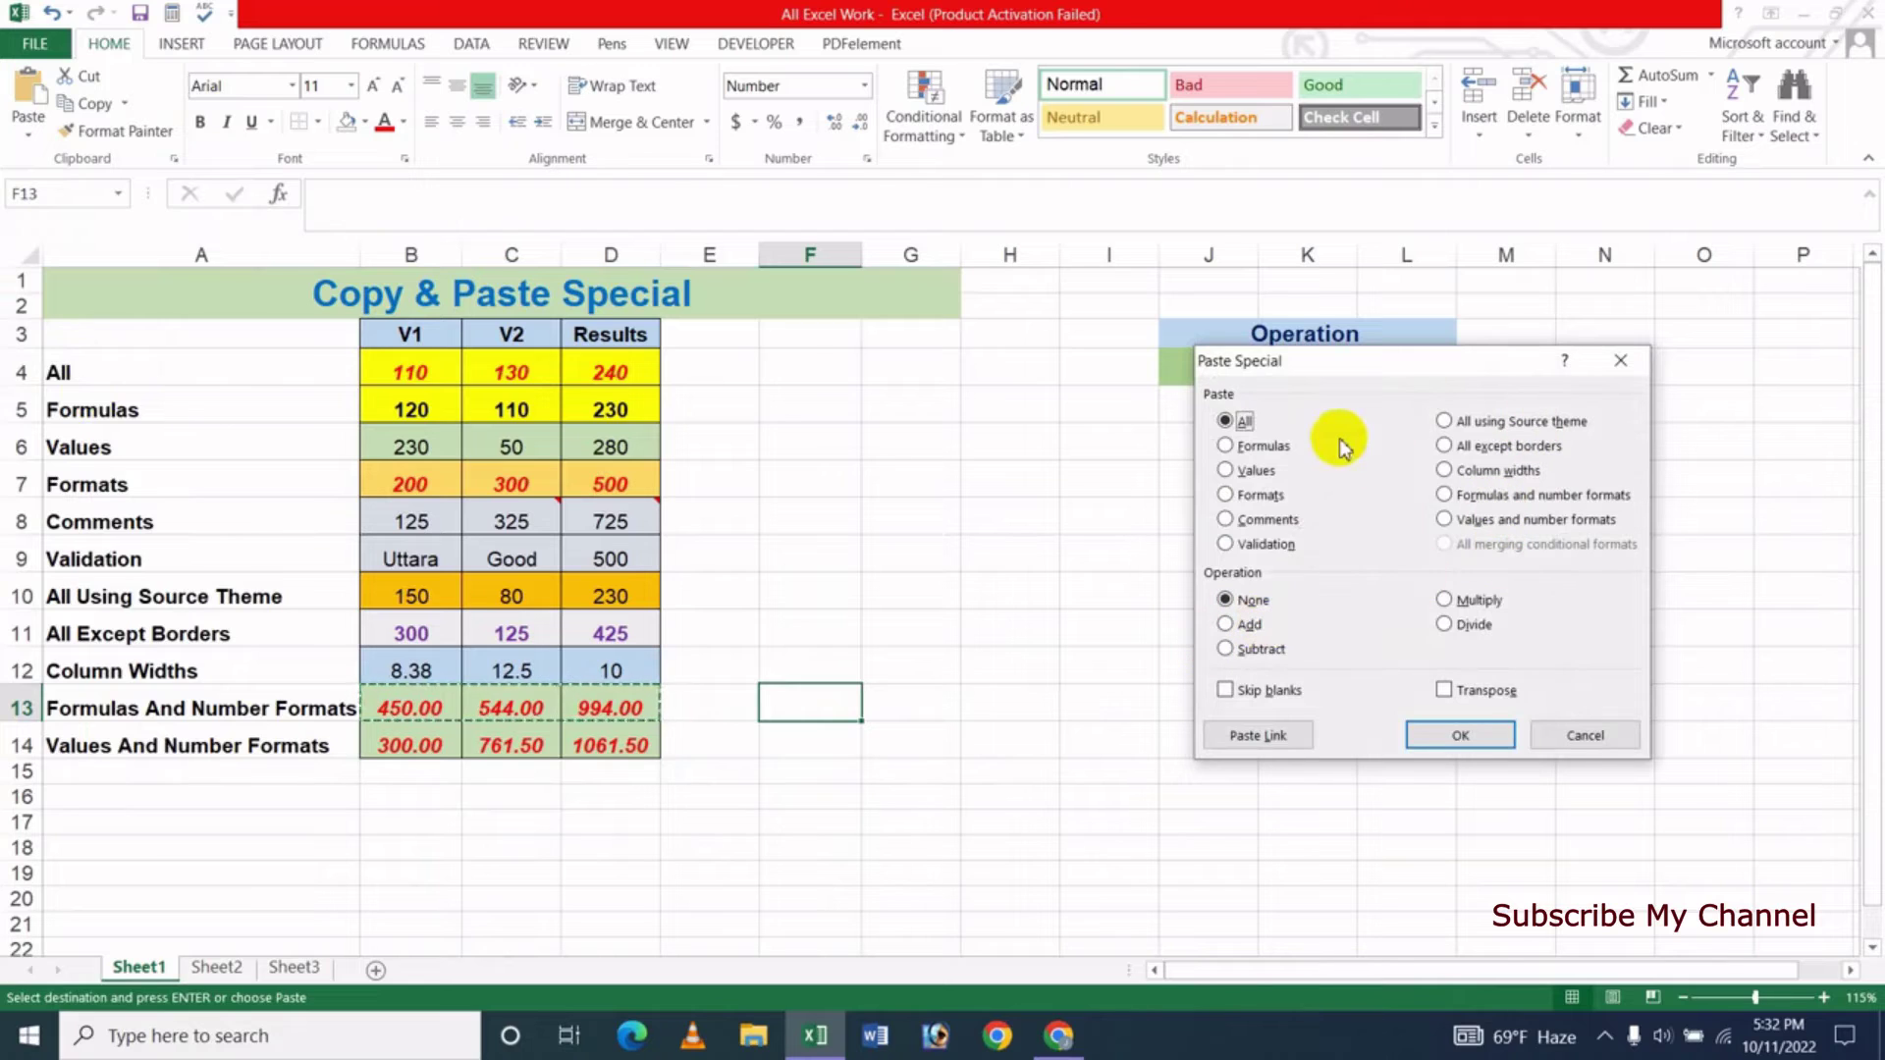
left_click_drag(1267, 360, 1144, 431)
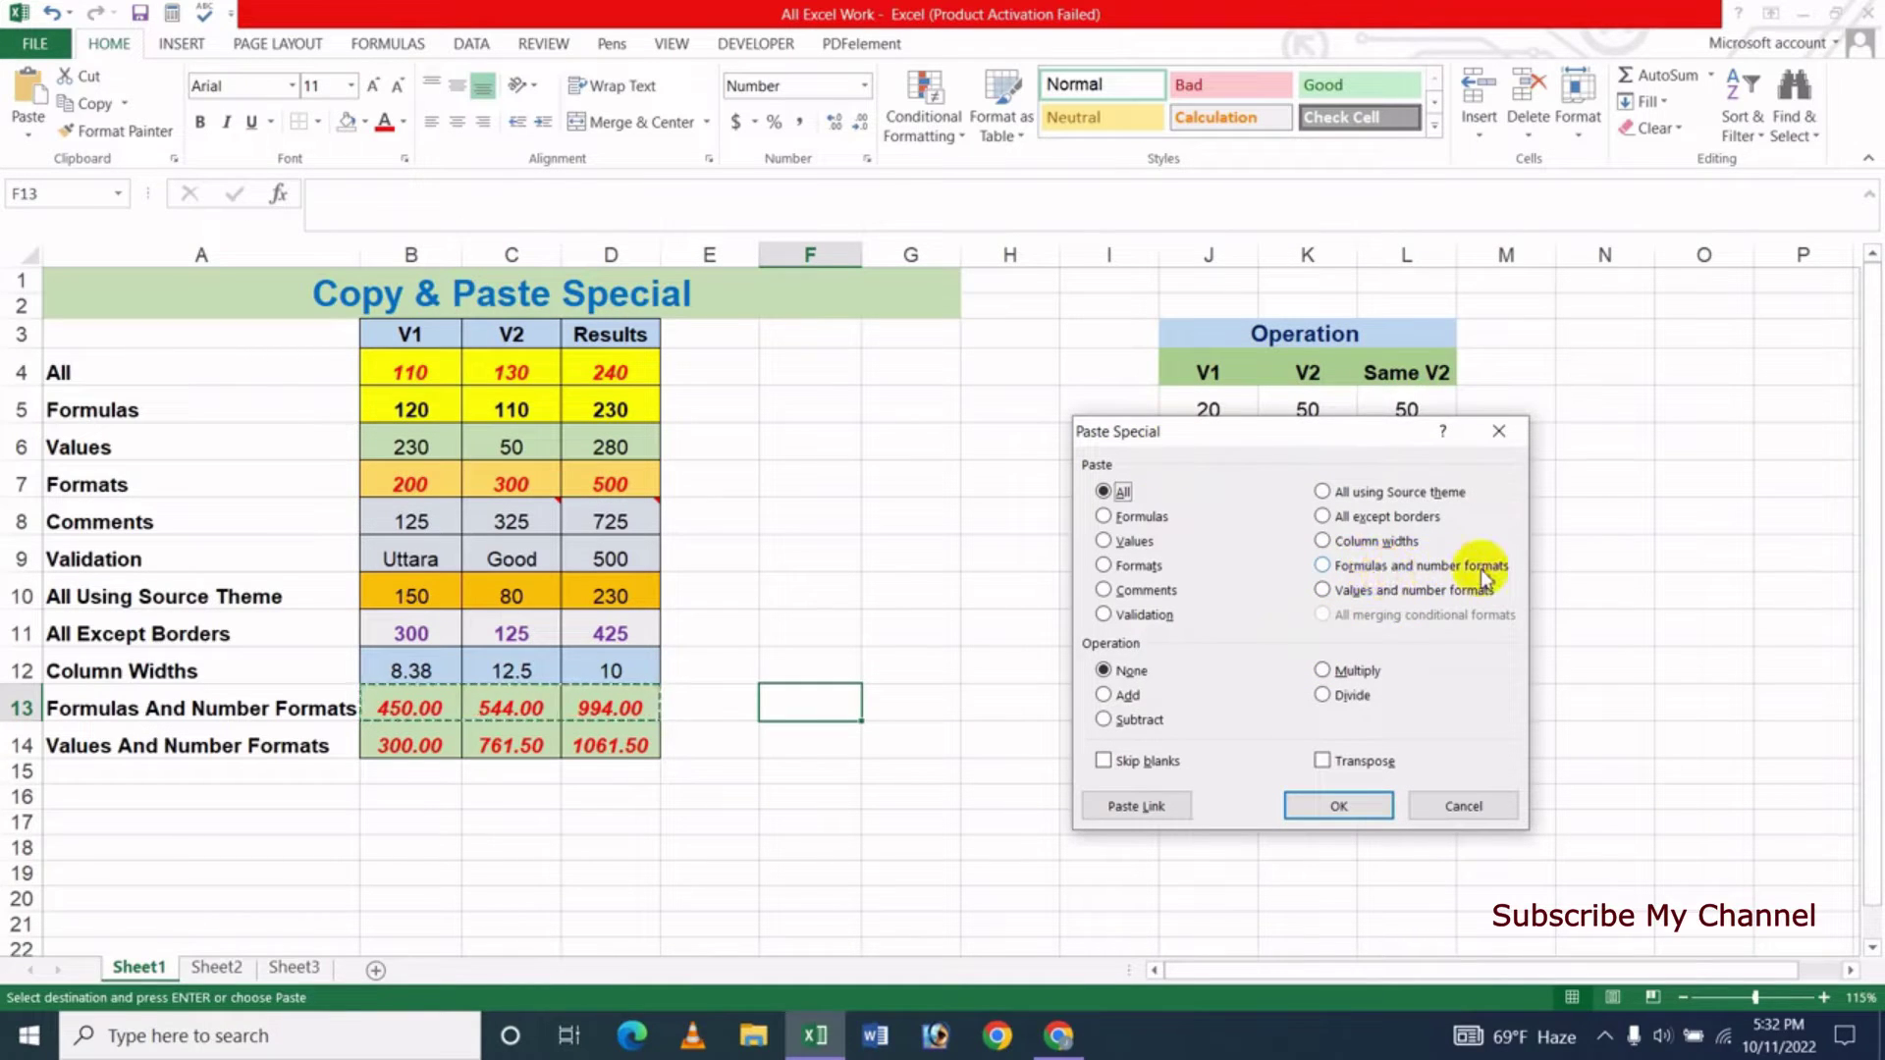
left_click(1335, 567)
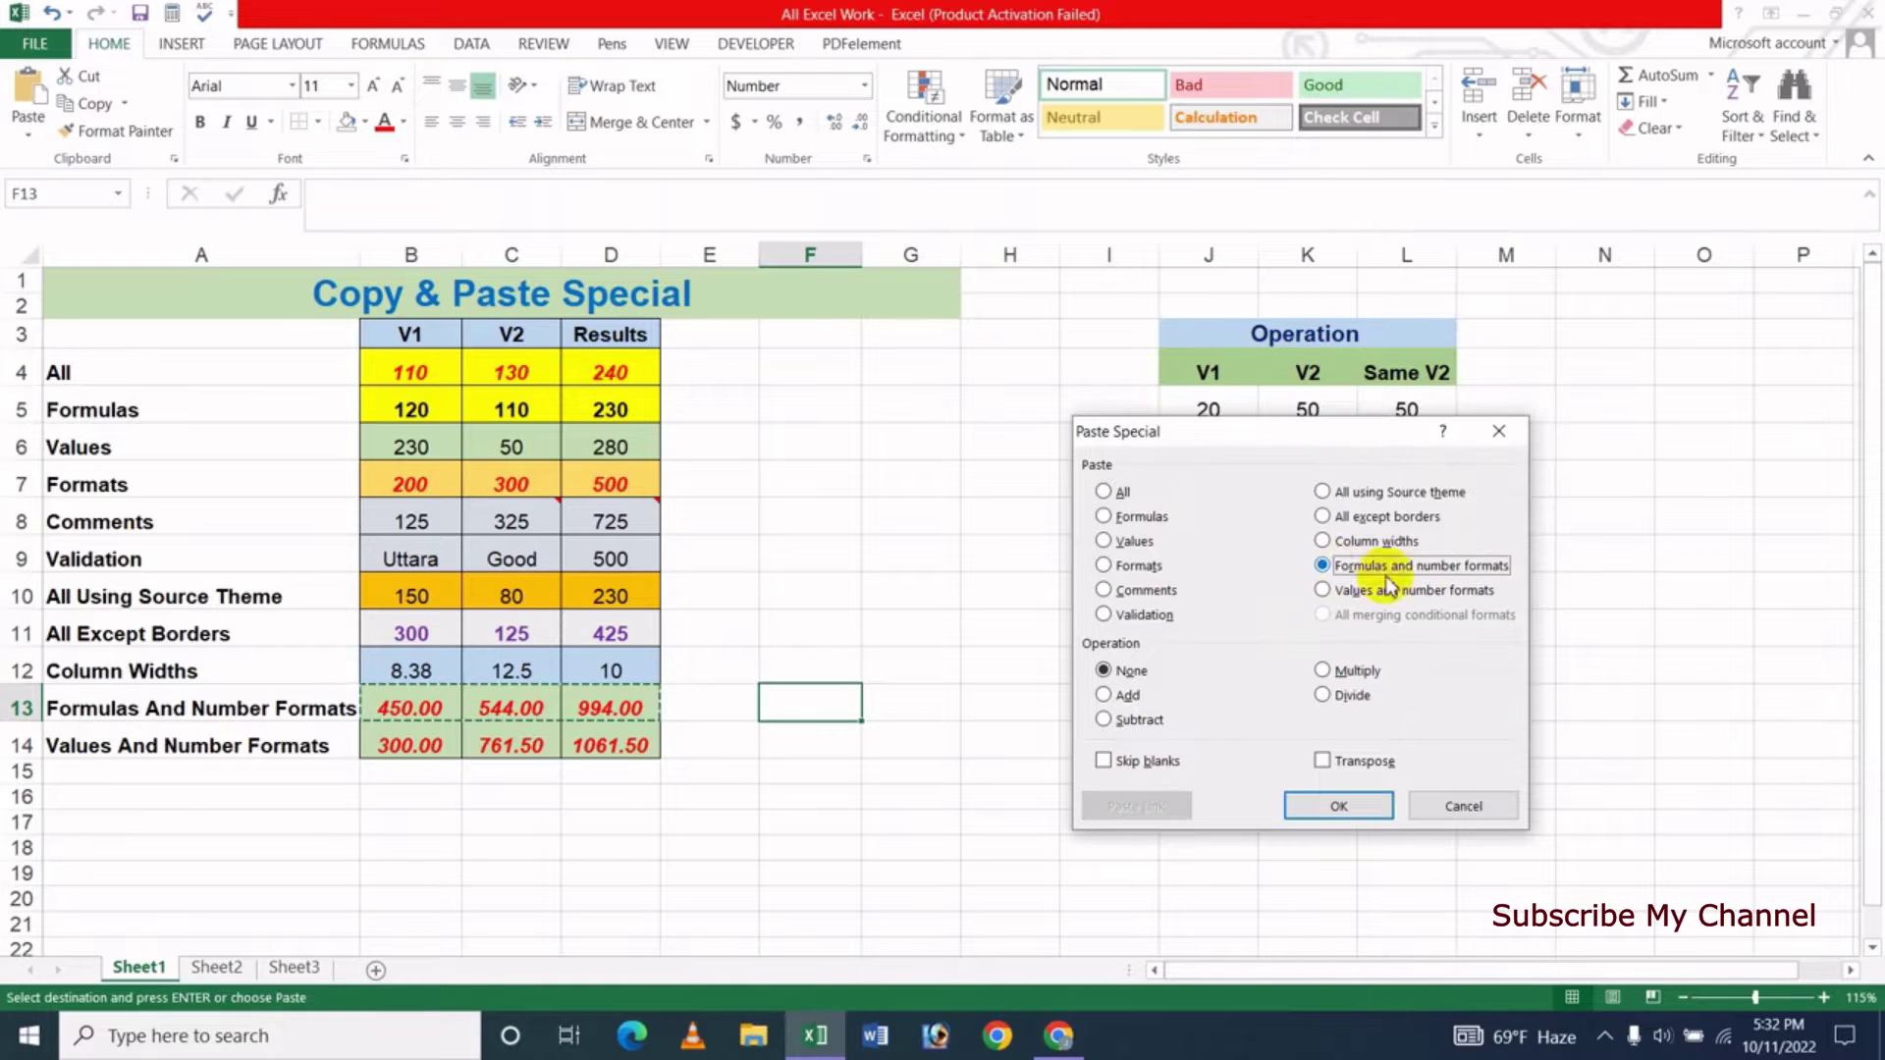
left_click(1327, 807)
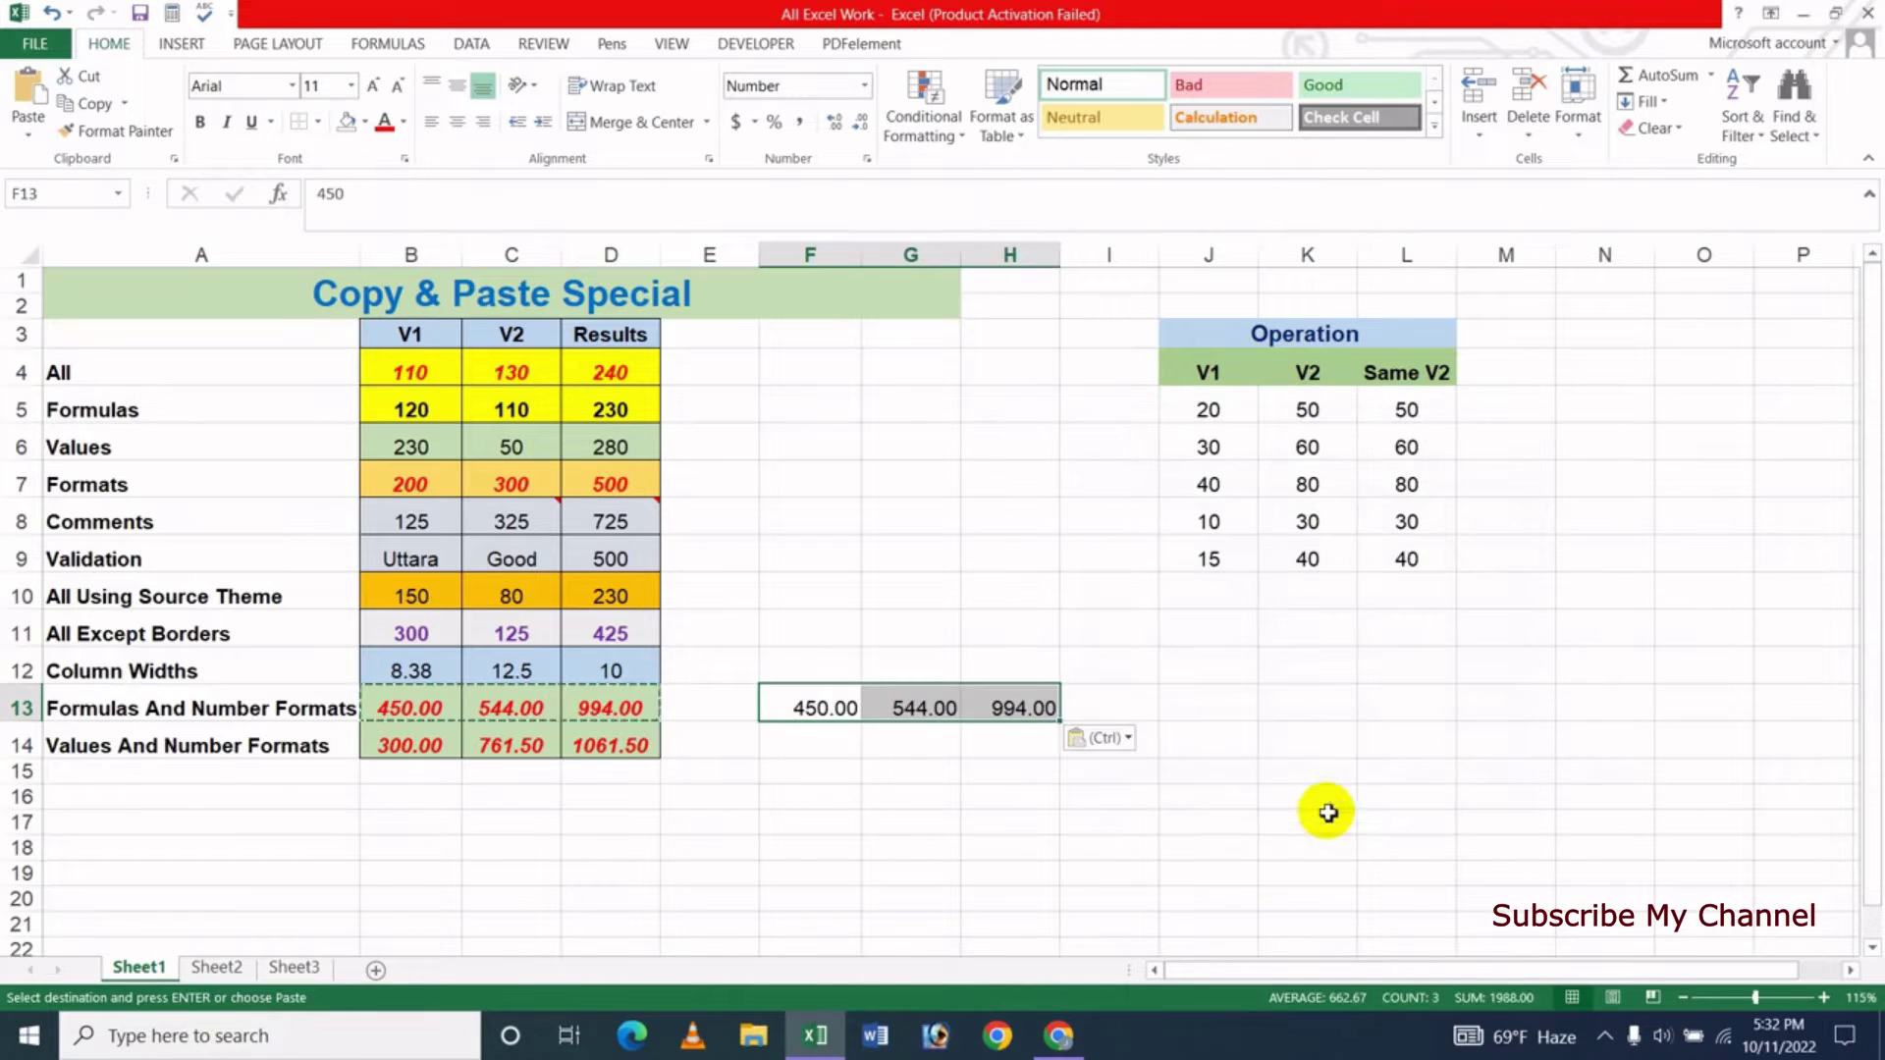
left_click(882, 870)
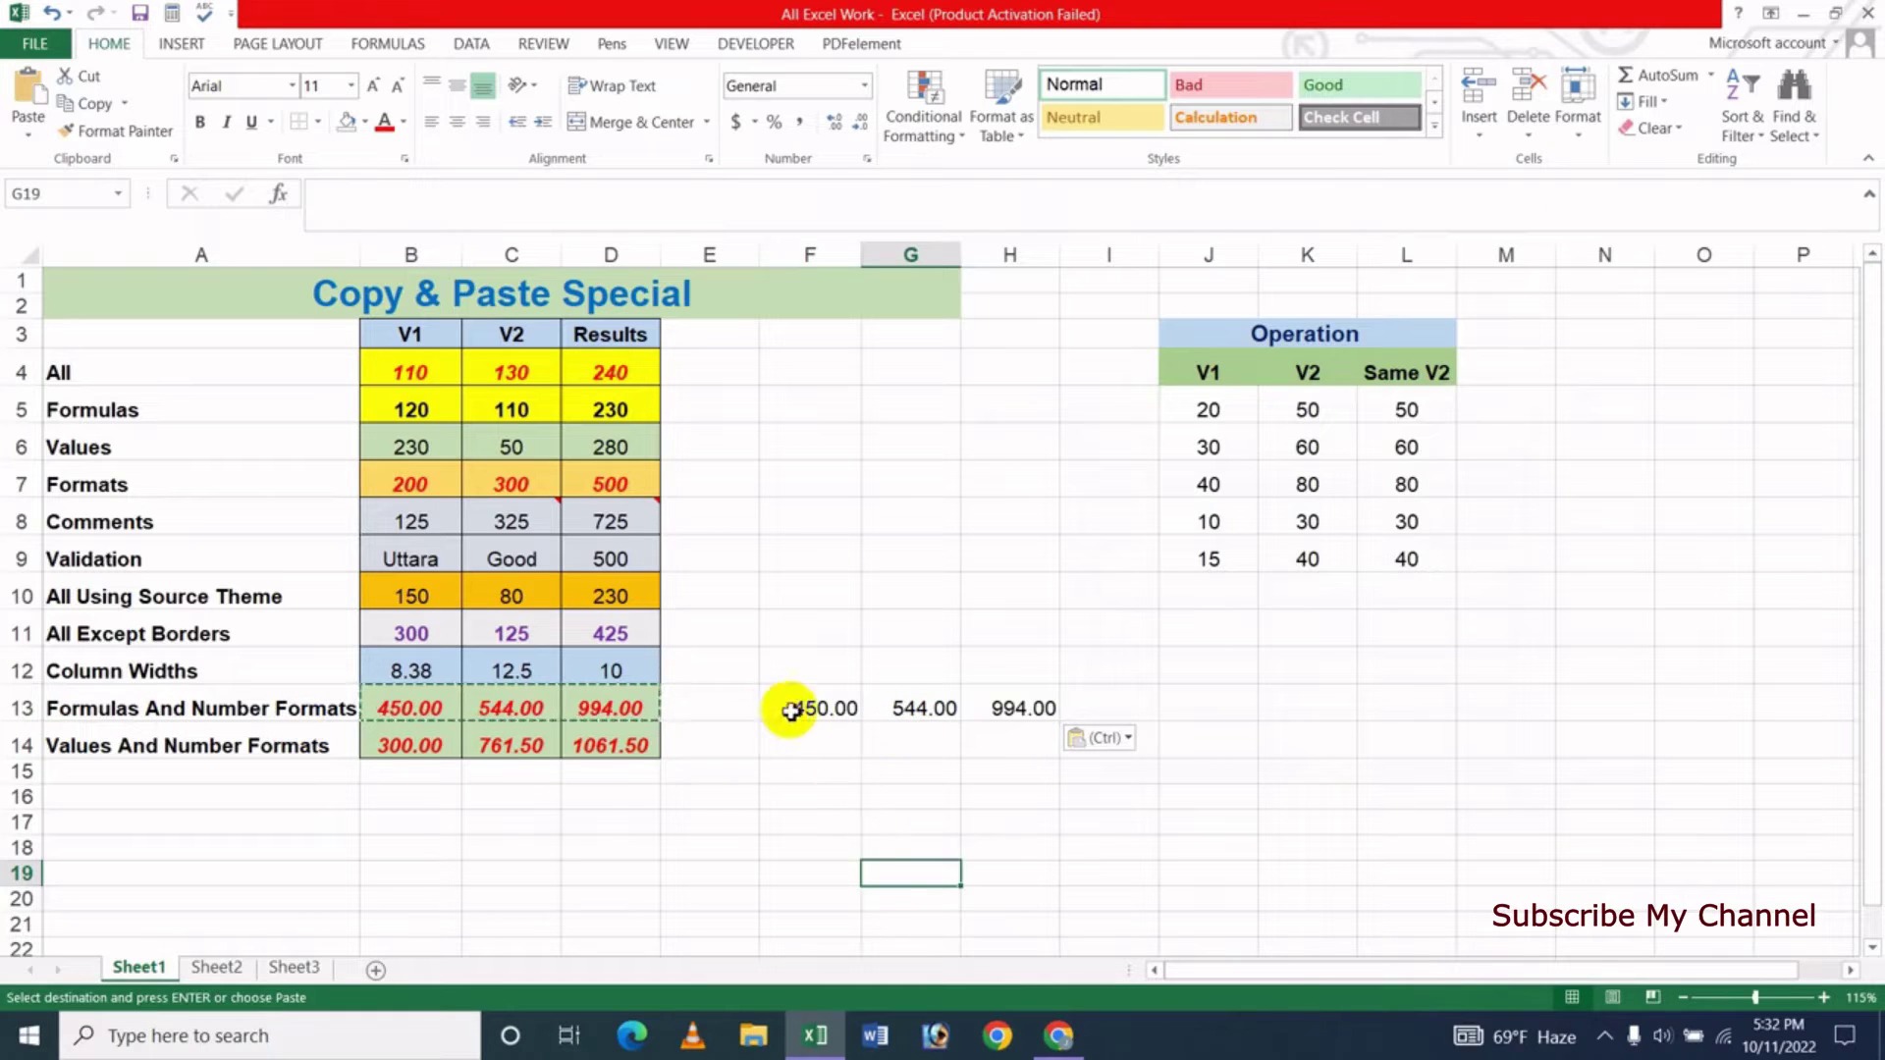
Check F13:H13 show 450.00, 544.00, 994.00 with H13's SUM formula, then select F14.
left_click(1012, 708)
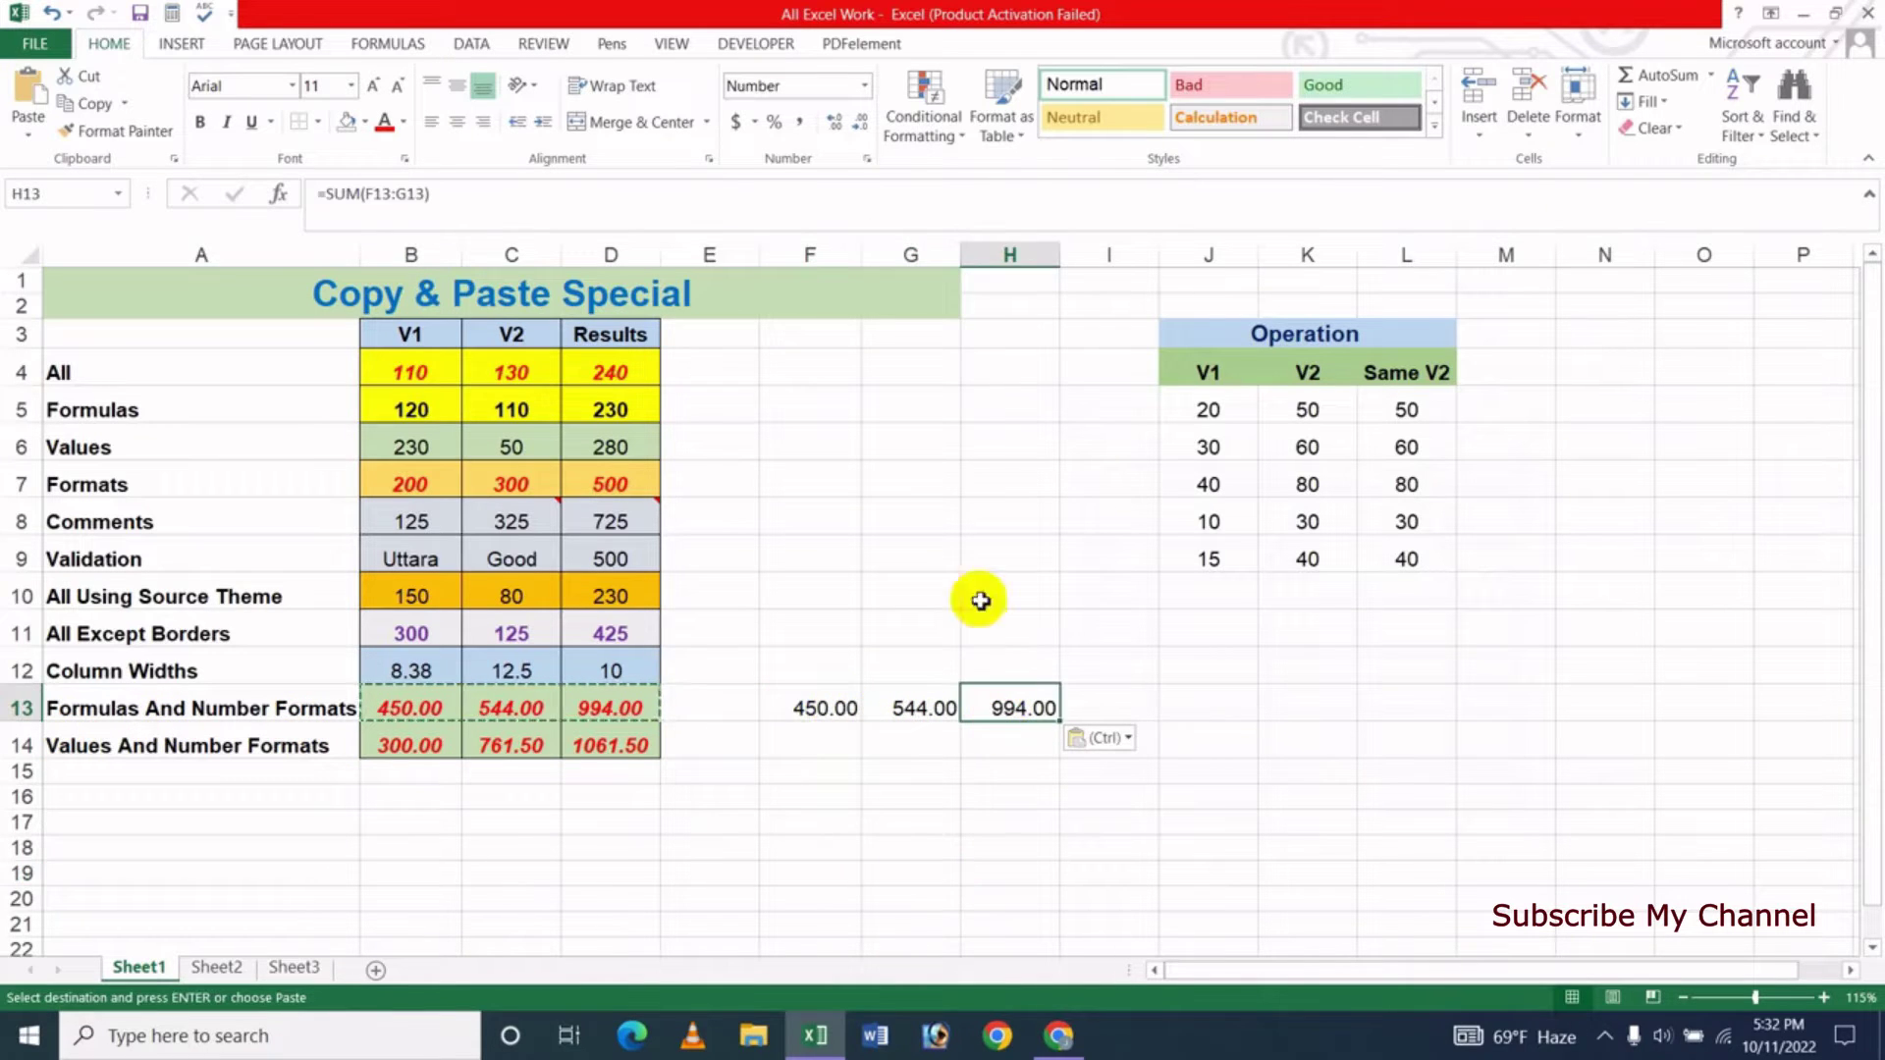
left_click(819, 707)
left_click(918, 708)
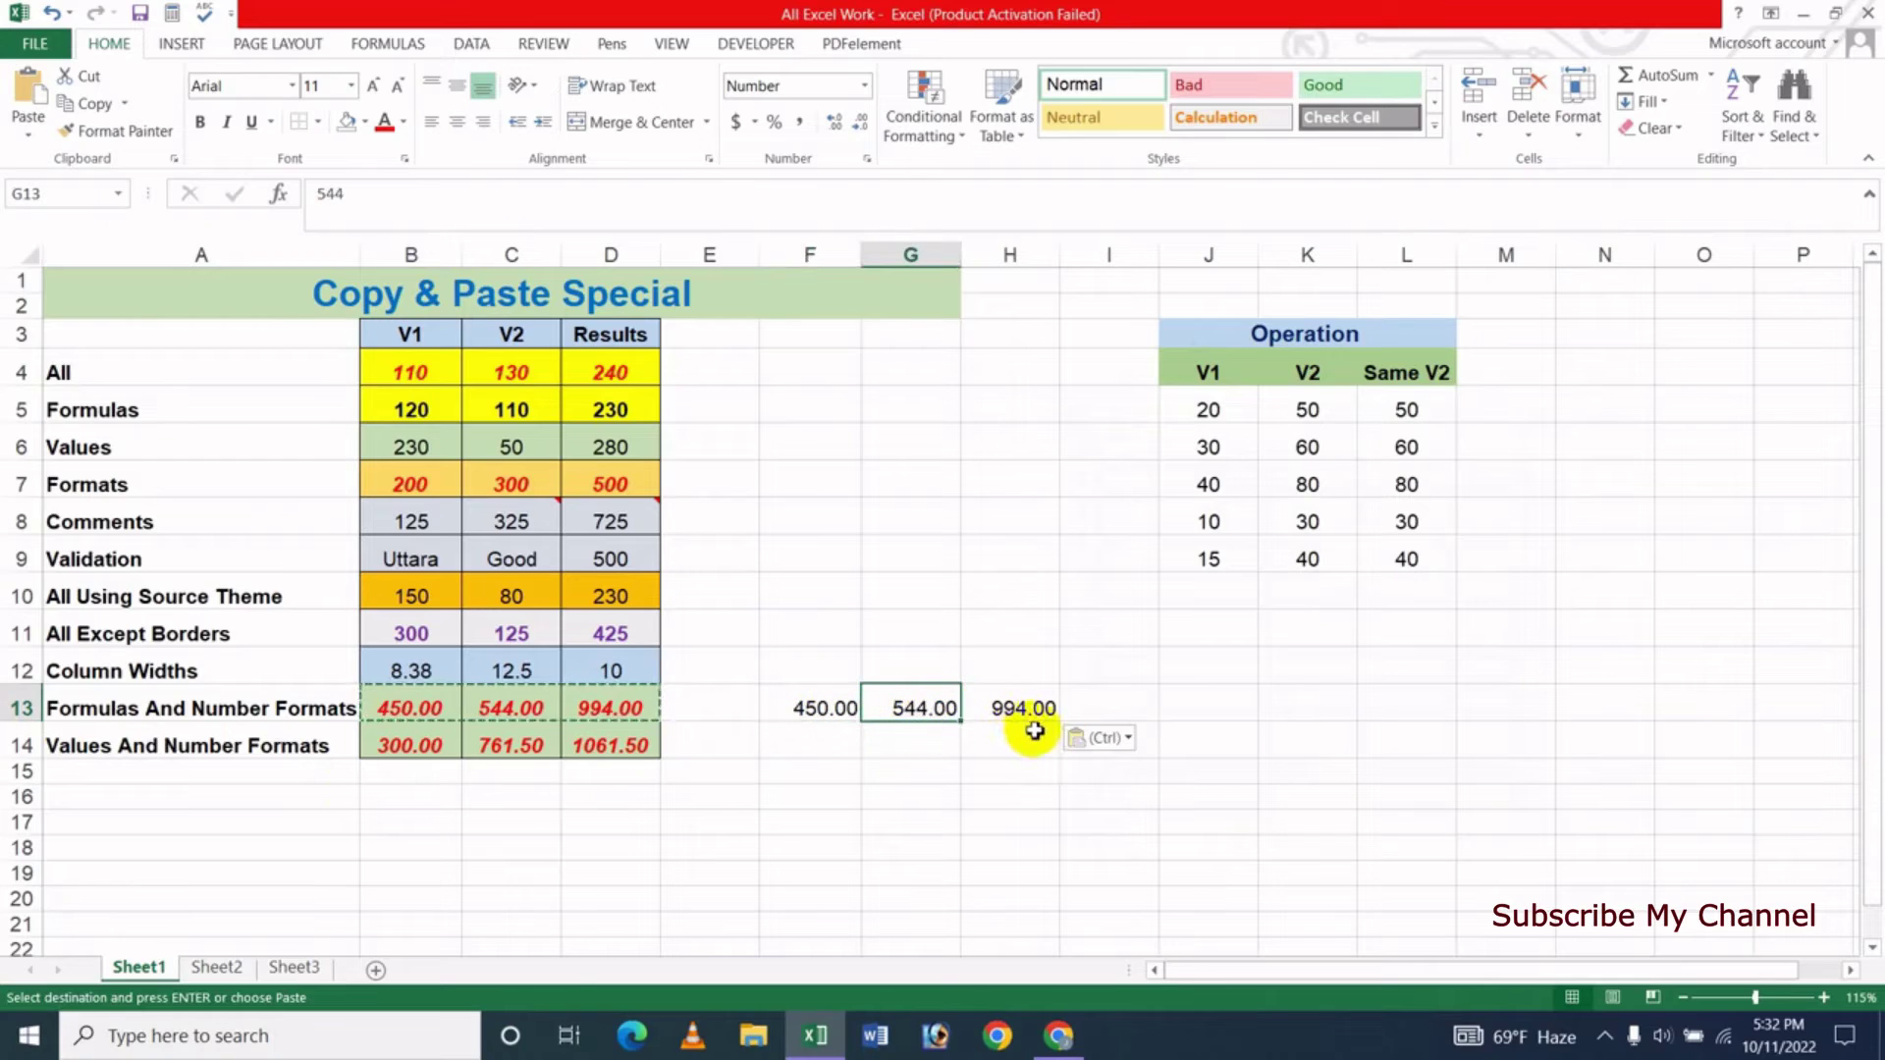
left_click(1011, 709)
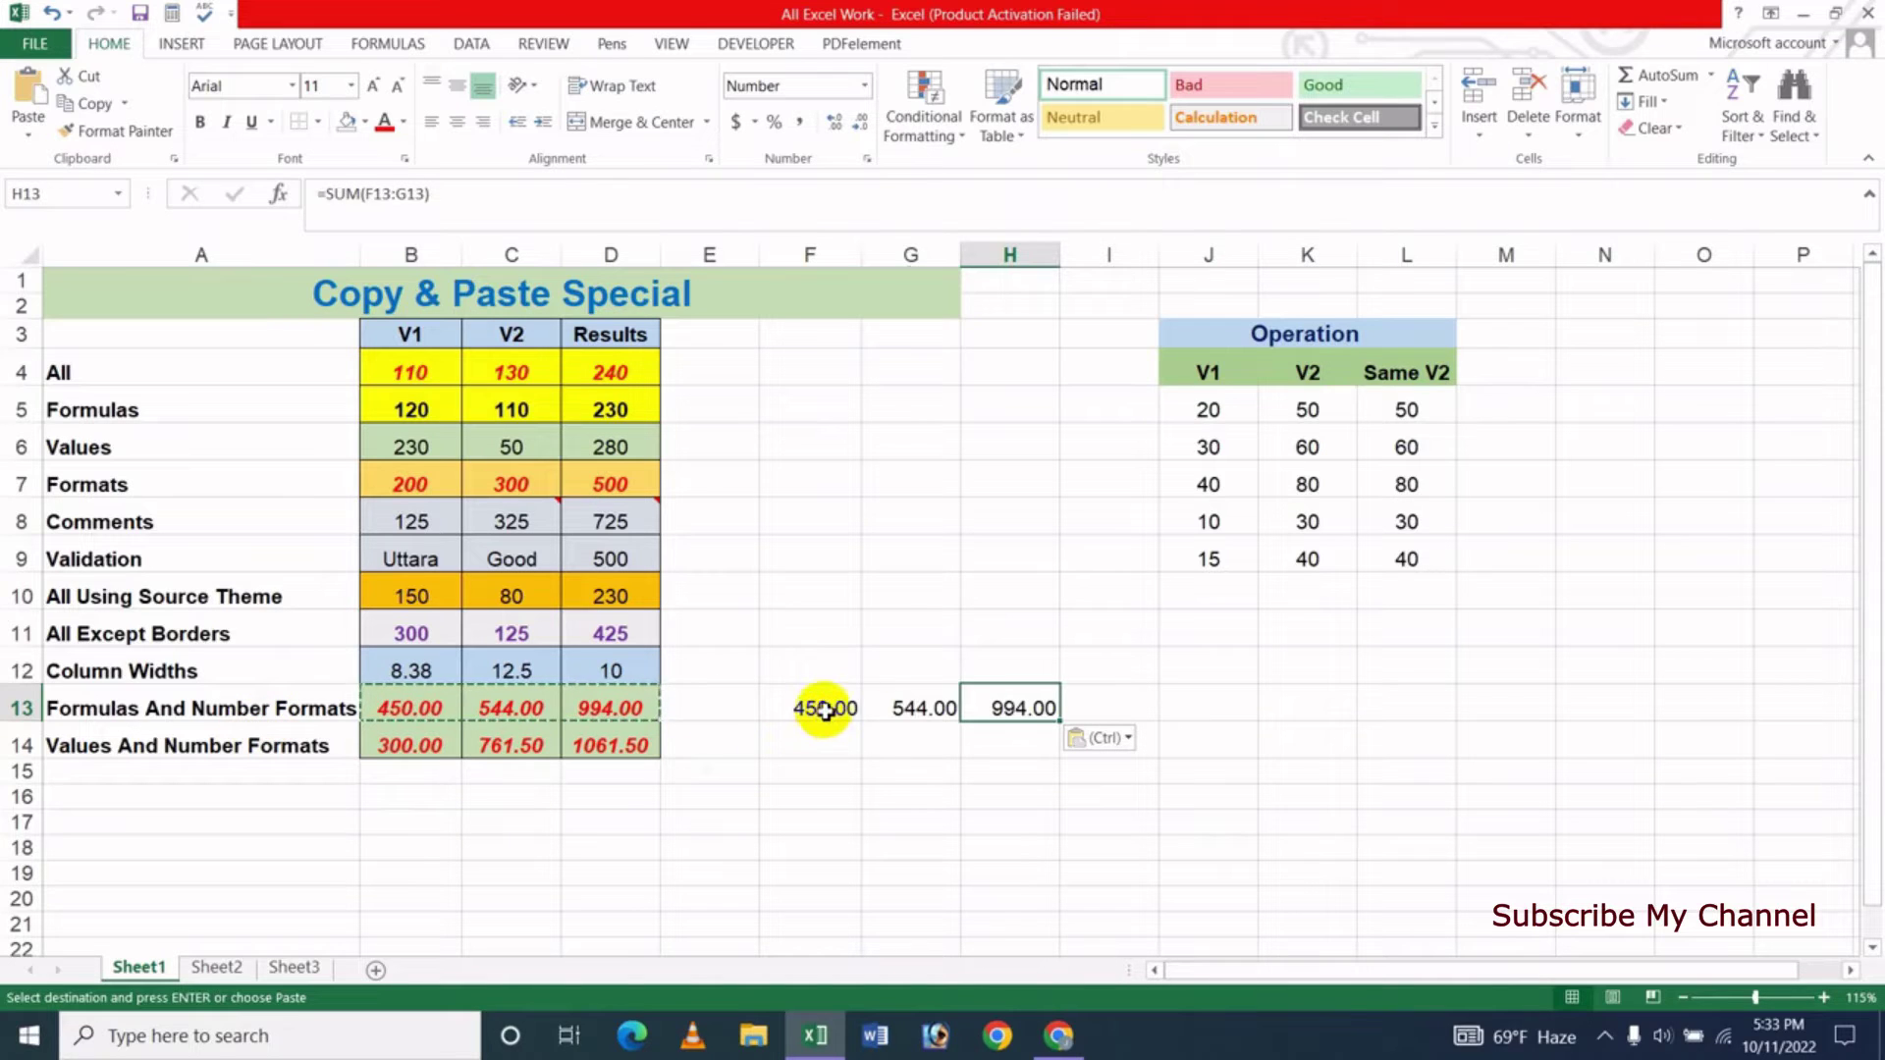
mouse_move(824, 708)
left_mouse_down()
mouse_move(968, 707)
mouse_move(926, 706)
left_mouse_up()
left_click(918, 708)
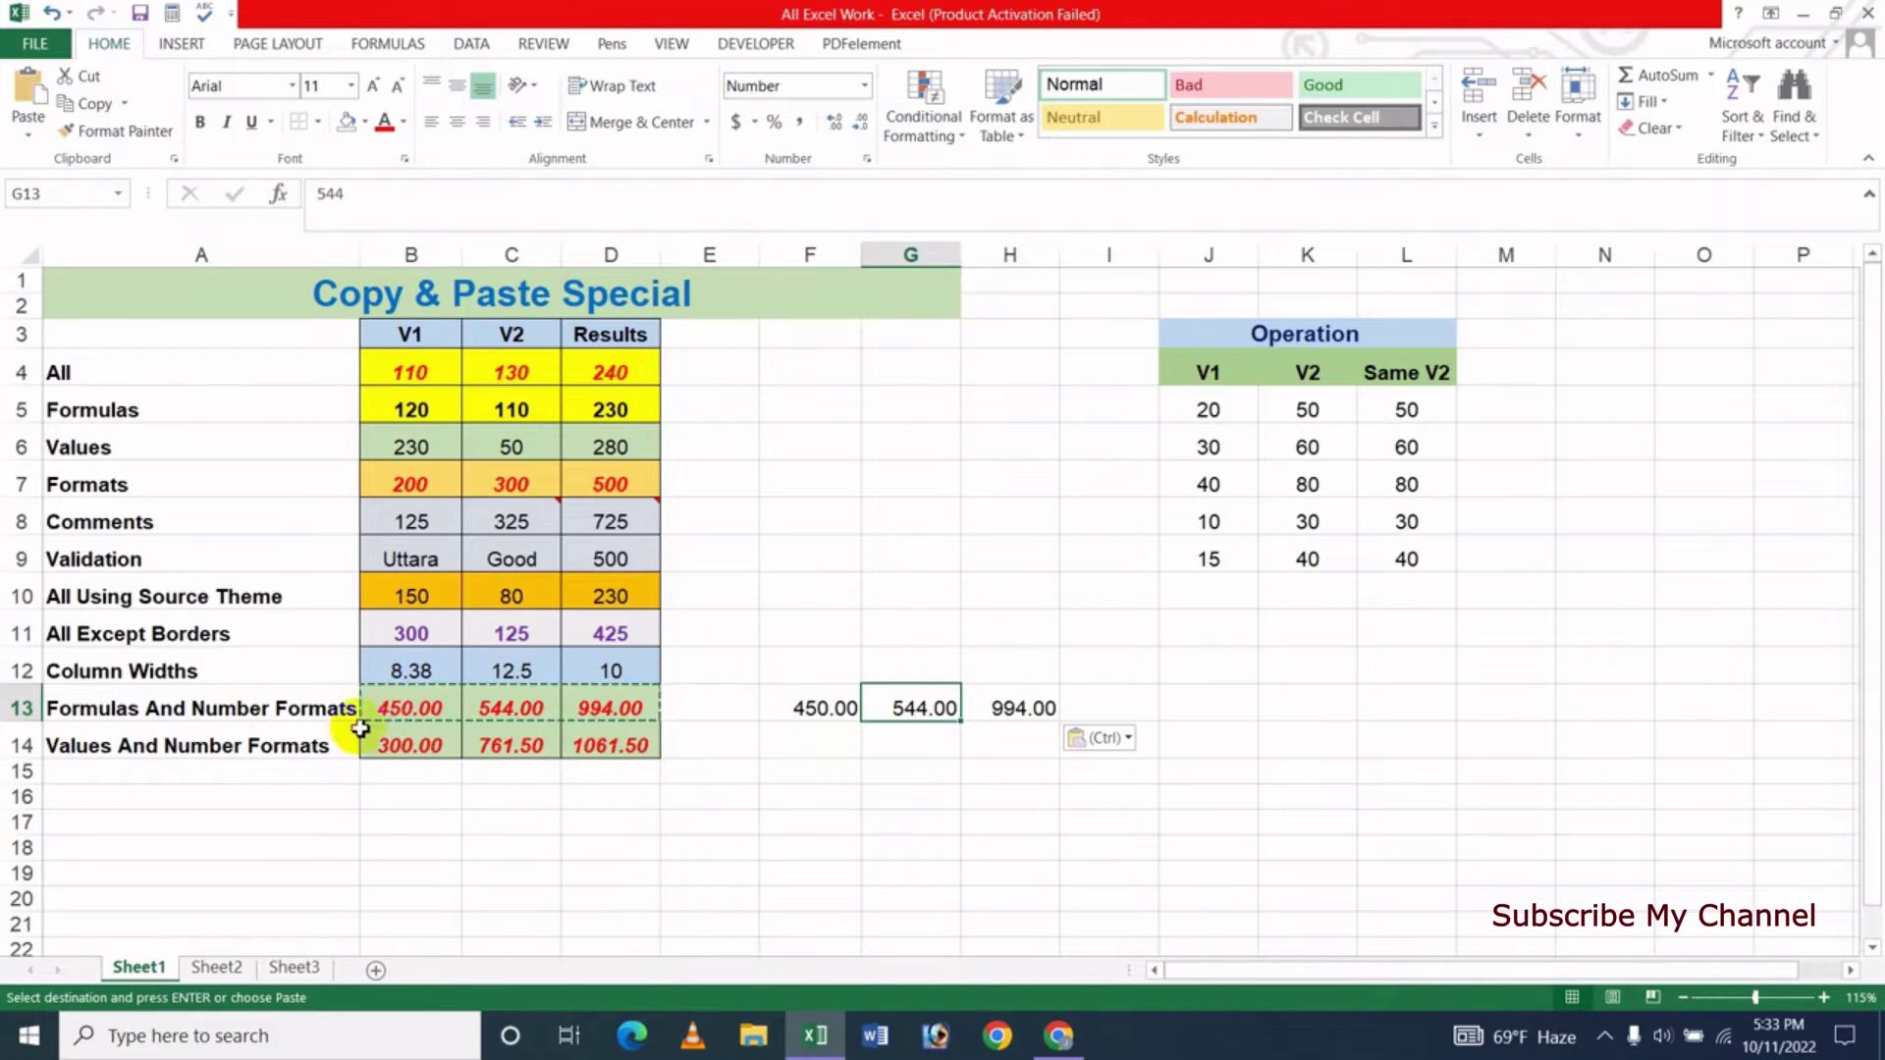
left_click(798, 713)
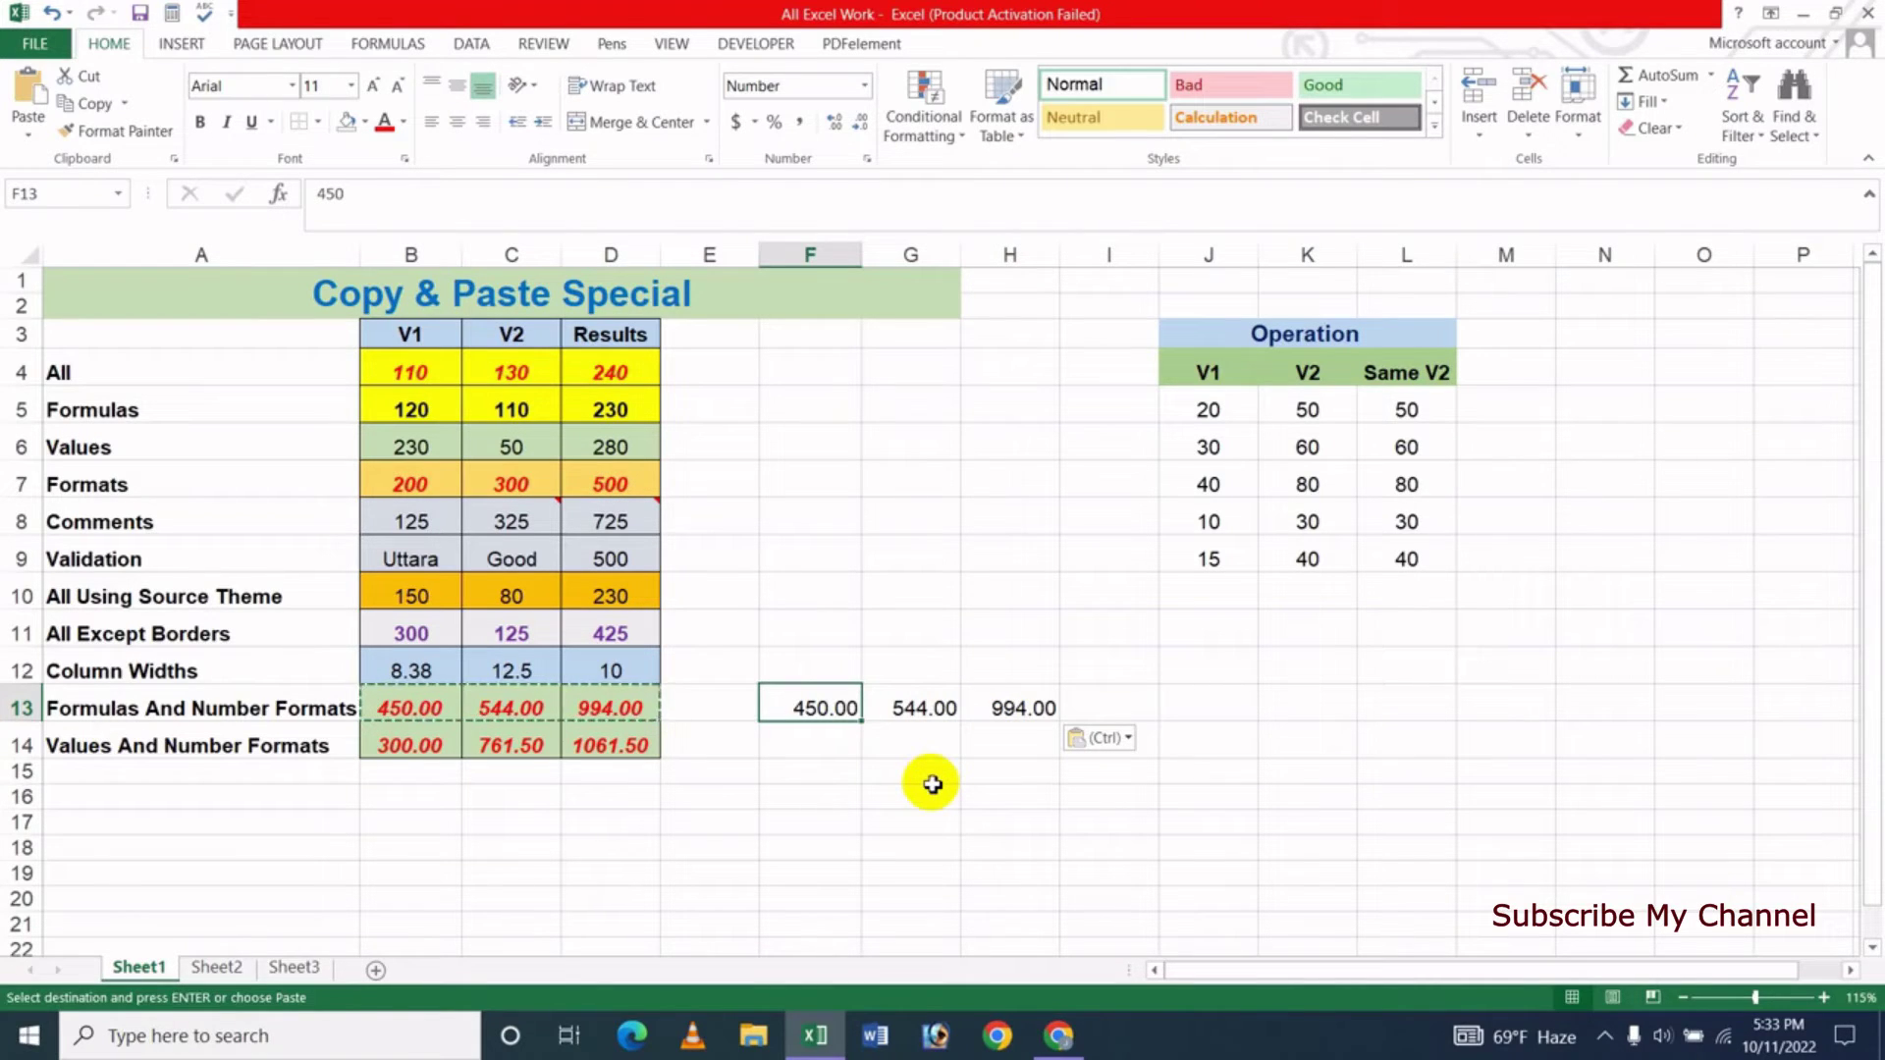
left_click(832, 749)
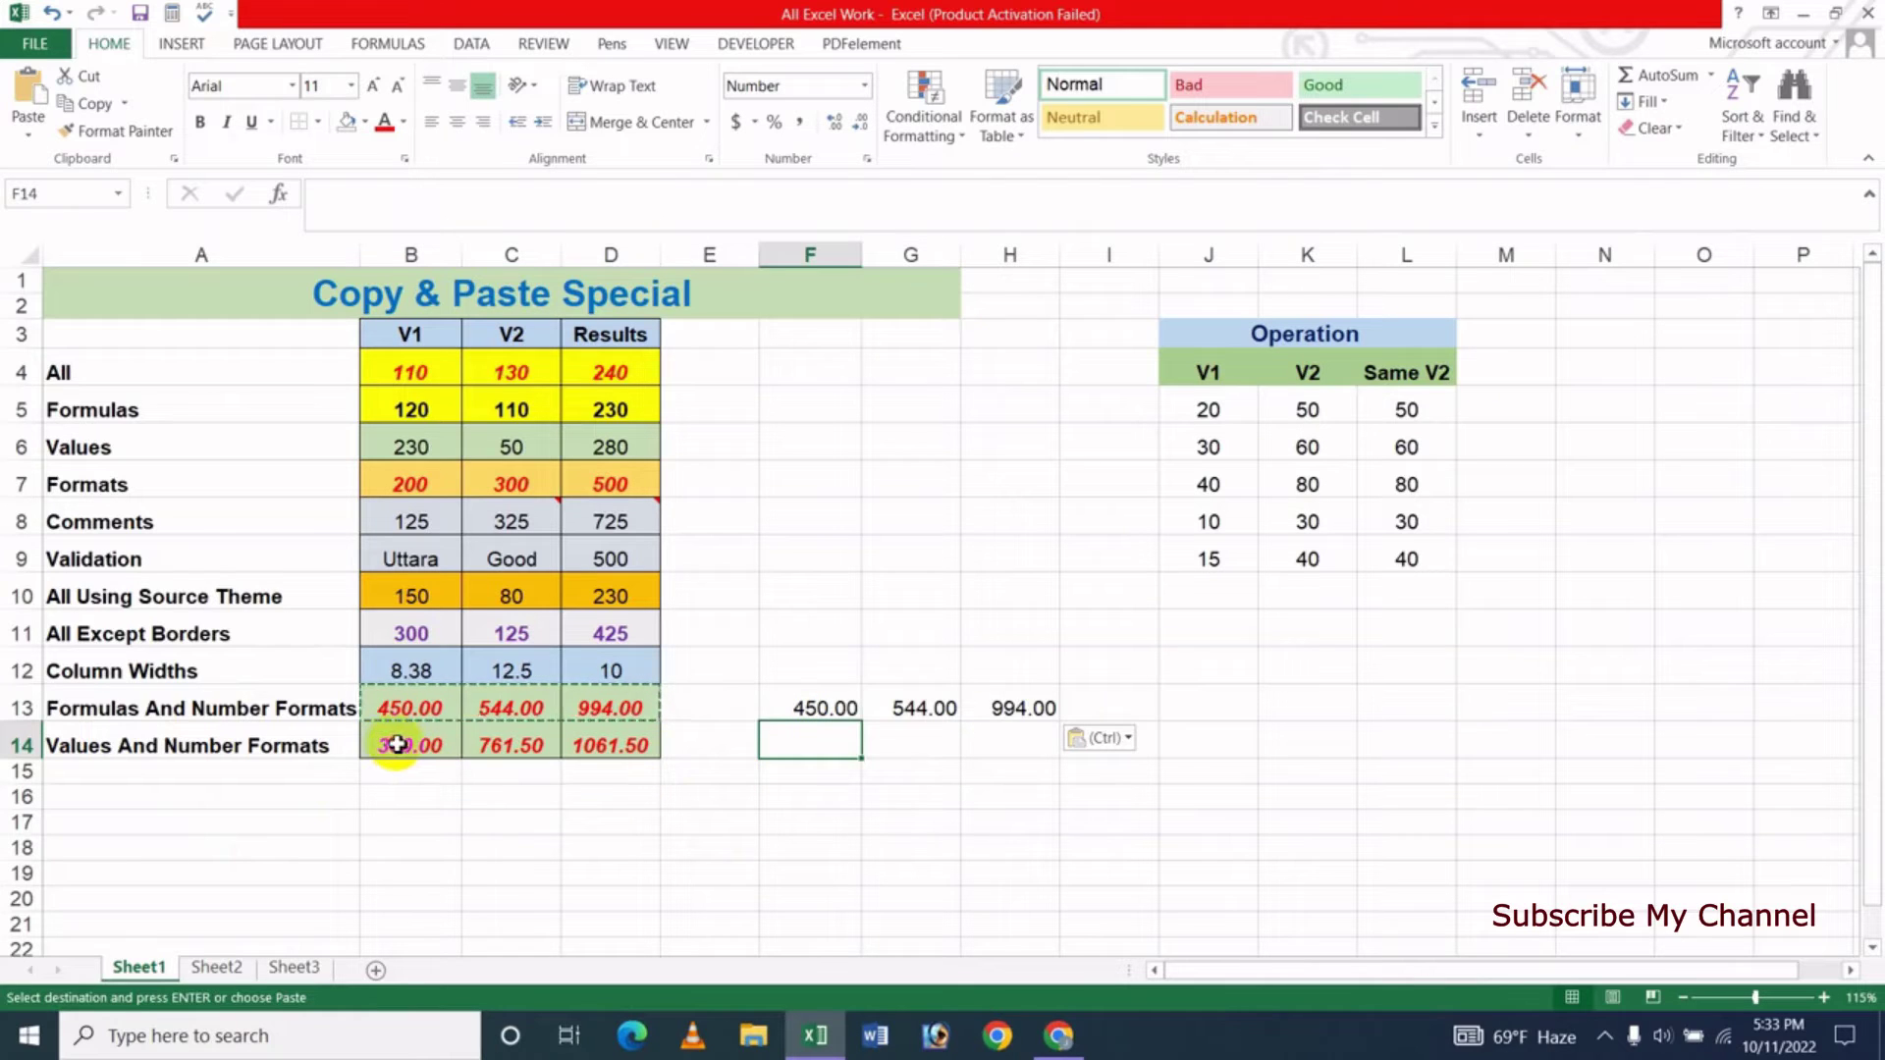
Copy the 'Values And Number Formats' cells B14:D14 with Ctrl+C and select F14.
left_click_drag(397, 744, 609, 746)
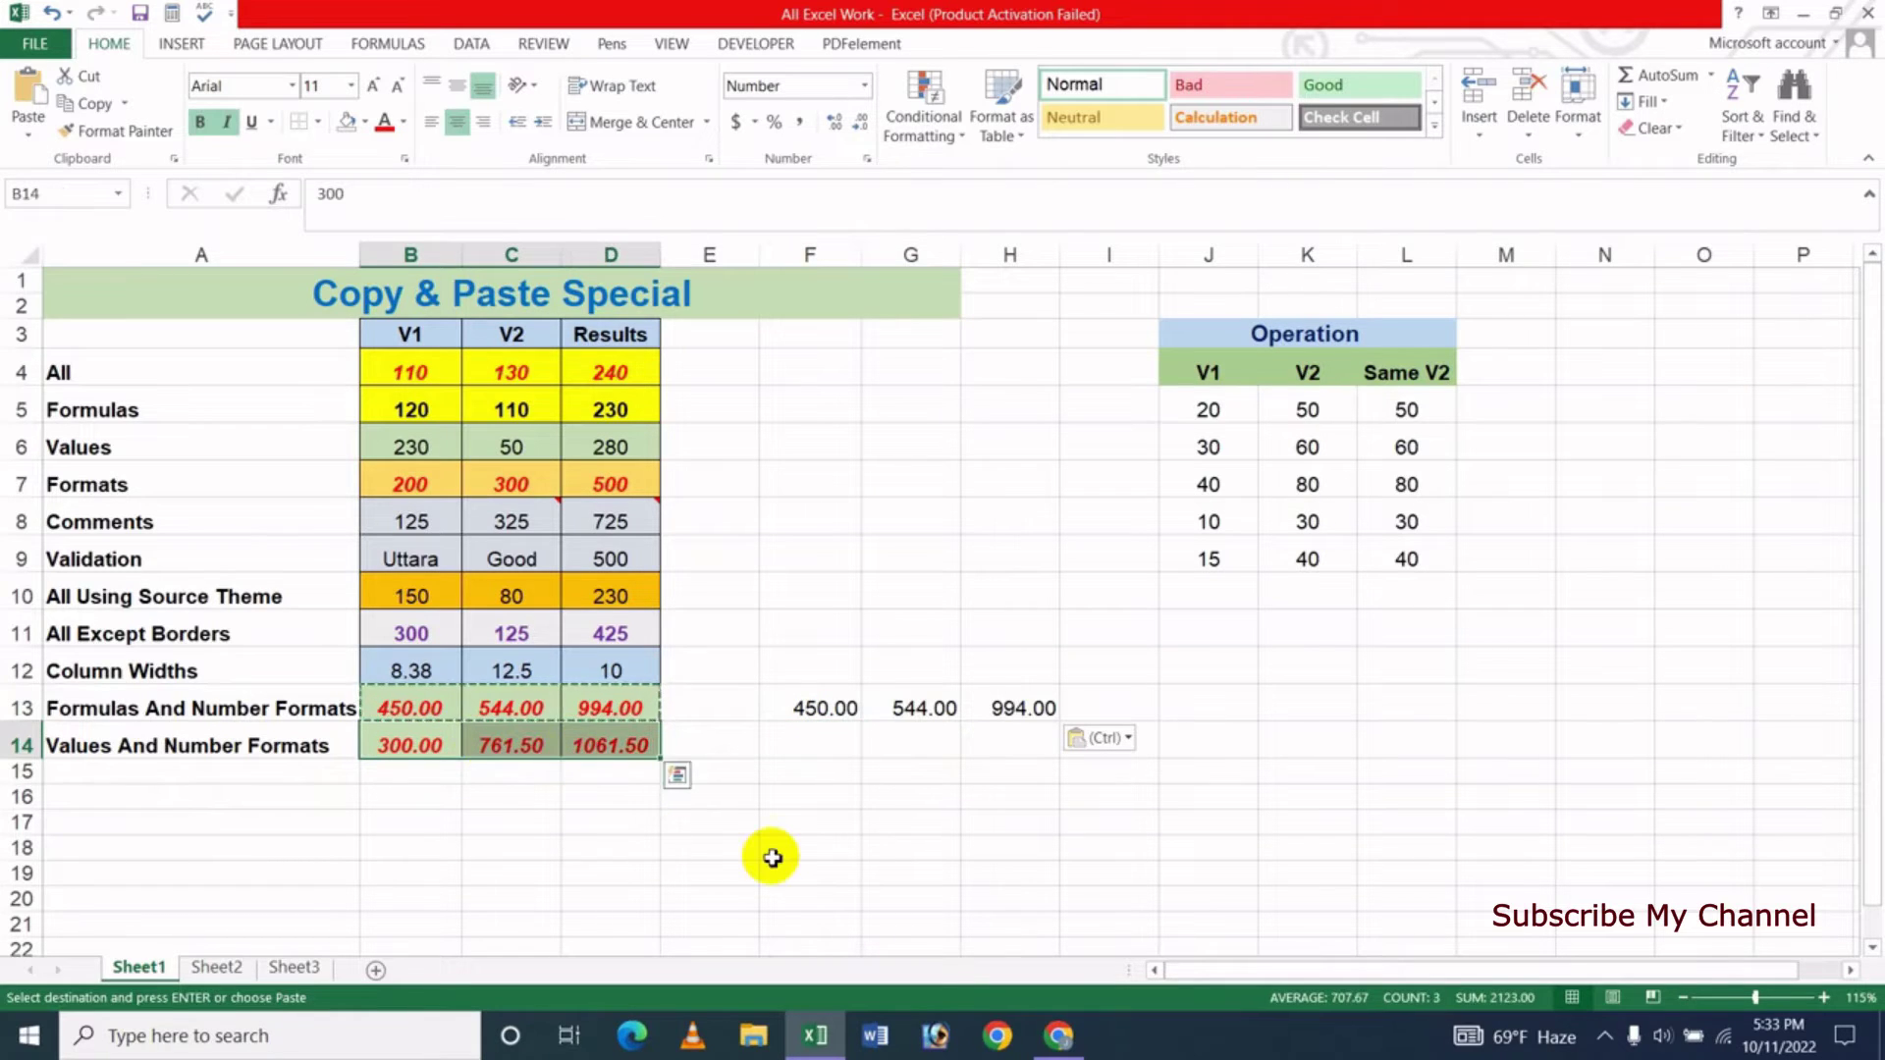
key("ctrl+c")
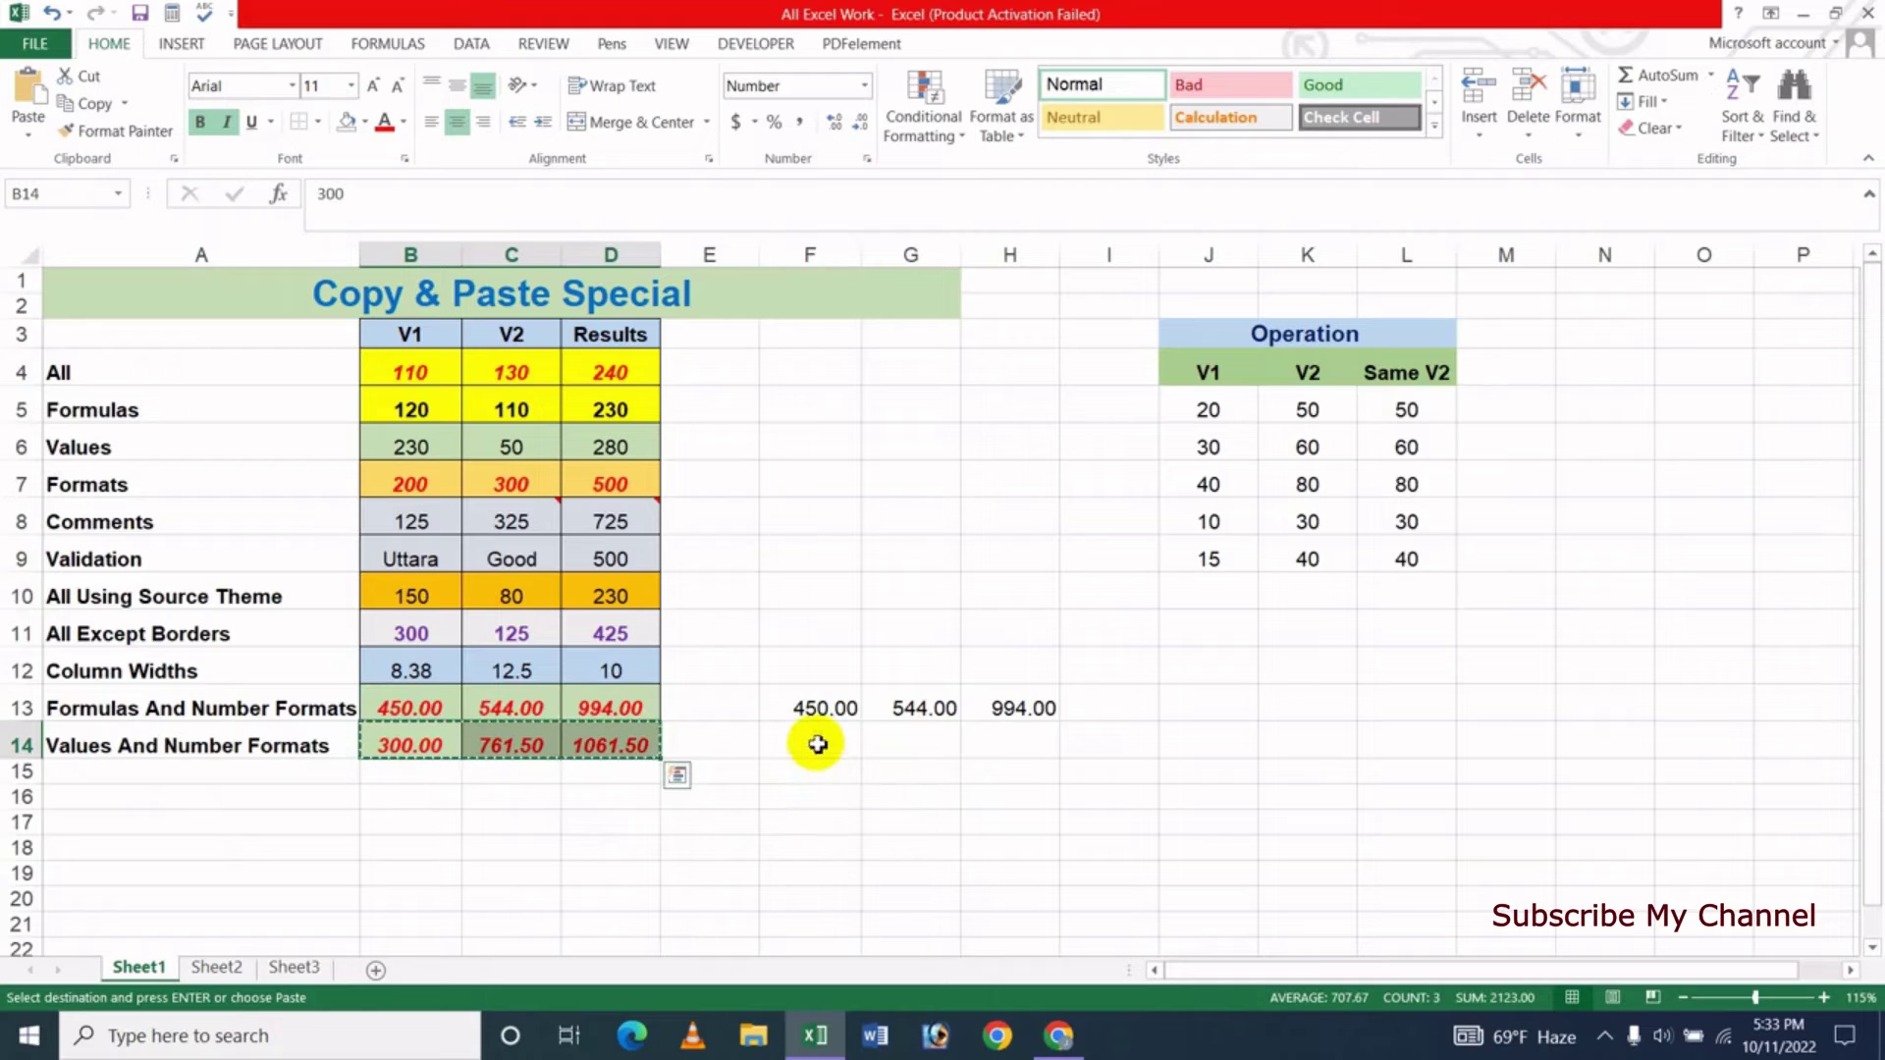
left_click(818, 743)
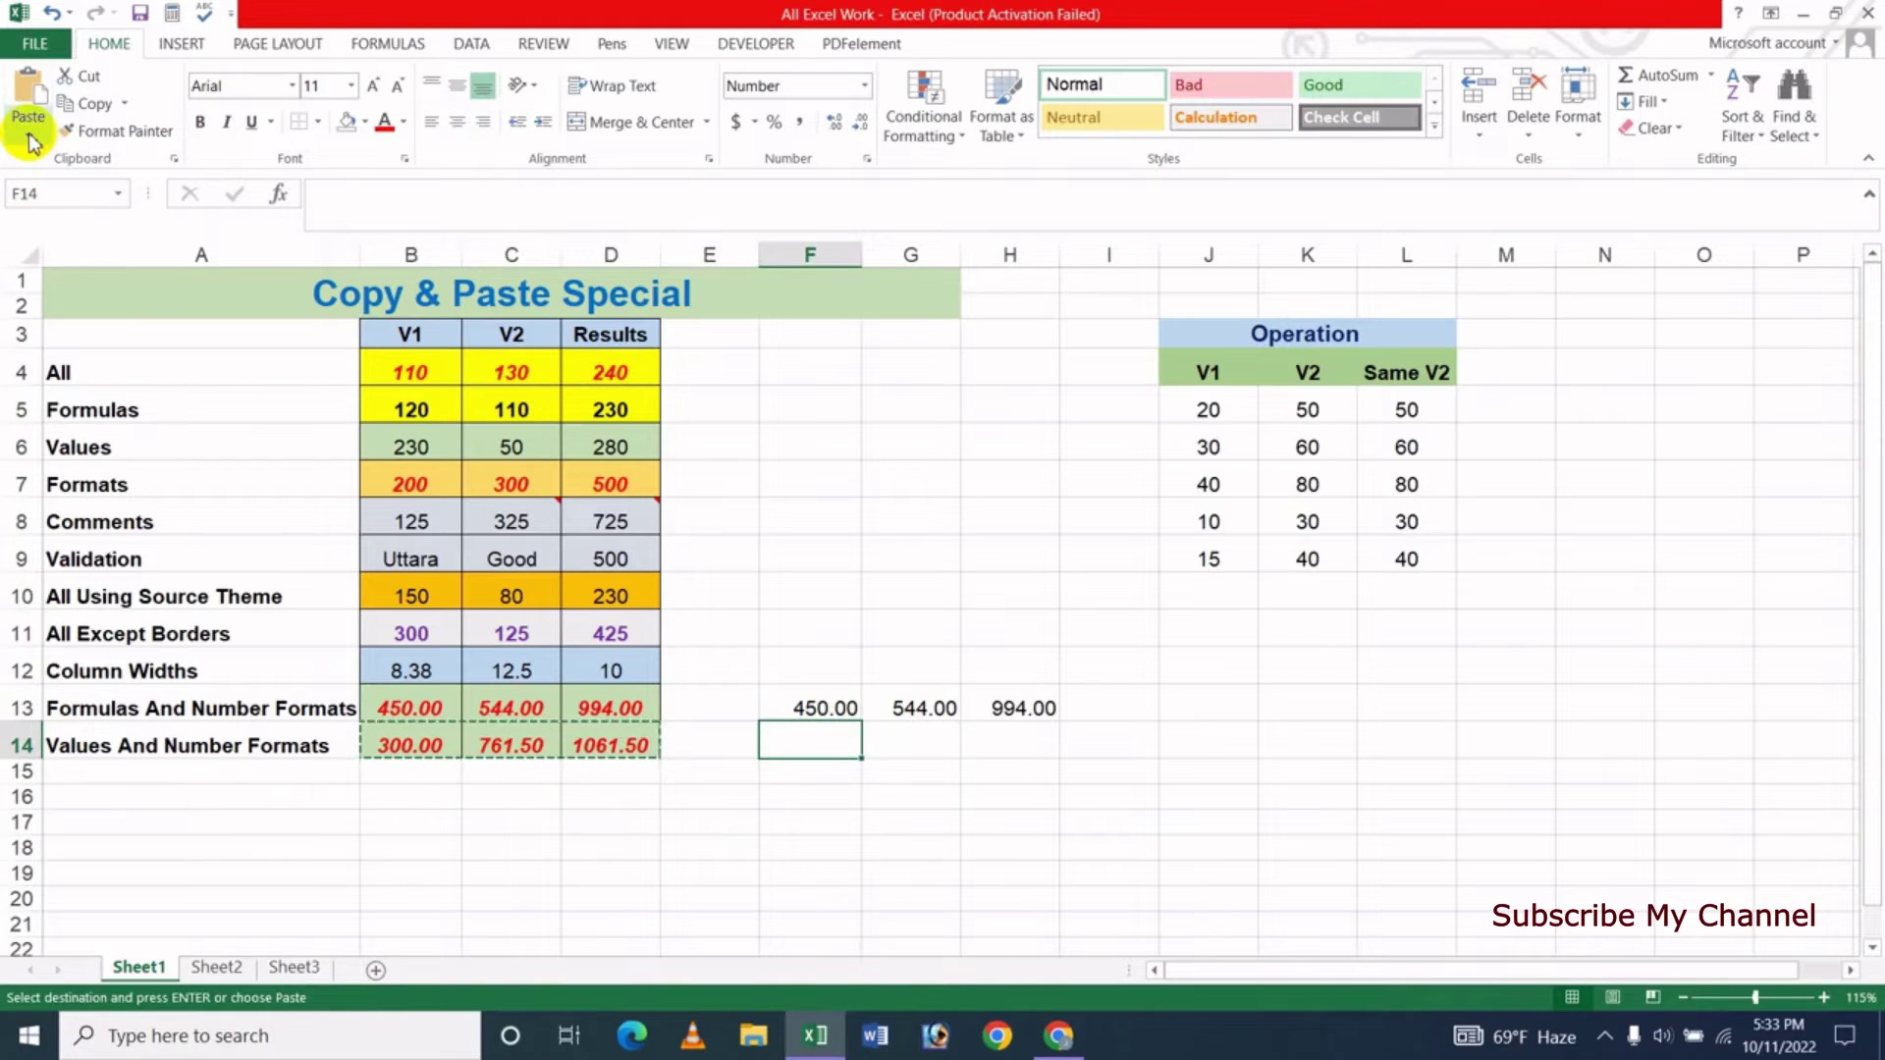
Paste Special into F14:H14 as 'Values and number formats', giving 300.00, 761.50 and 1061.50.
right_click(815, 746)
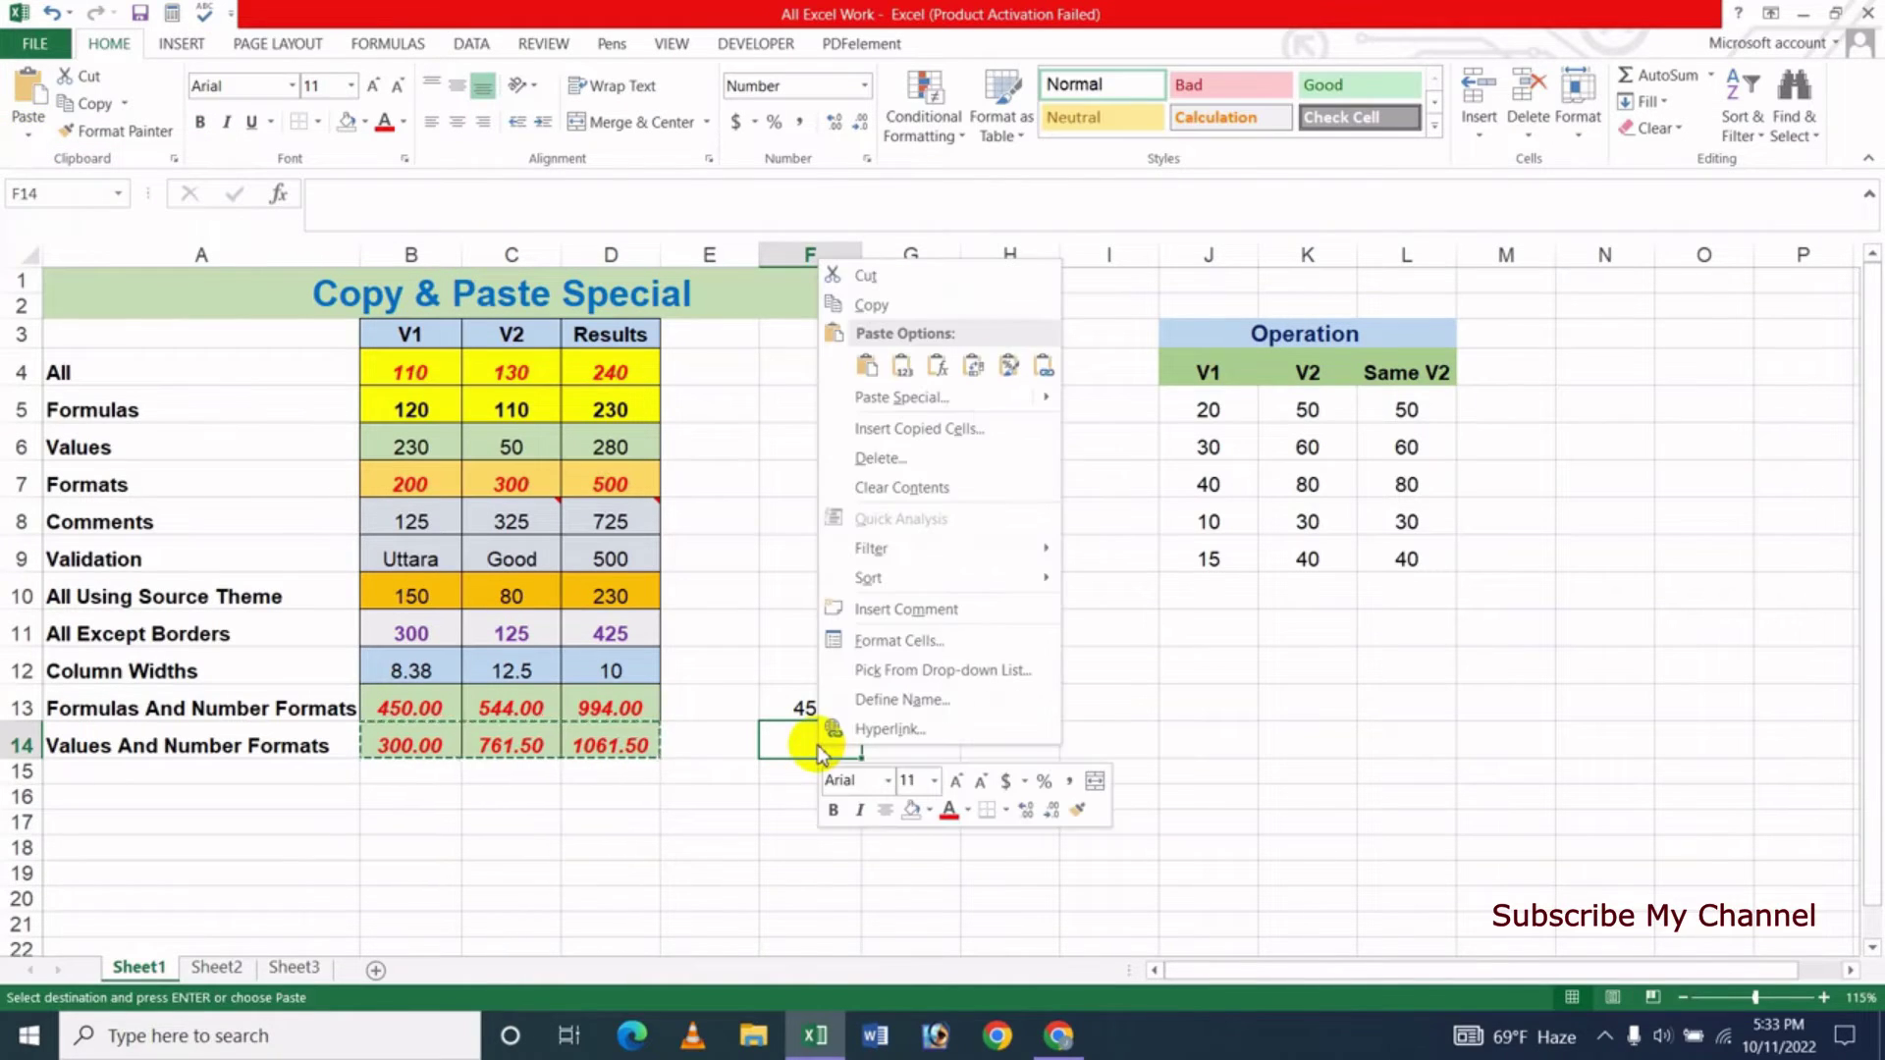
left_click(901, 397)
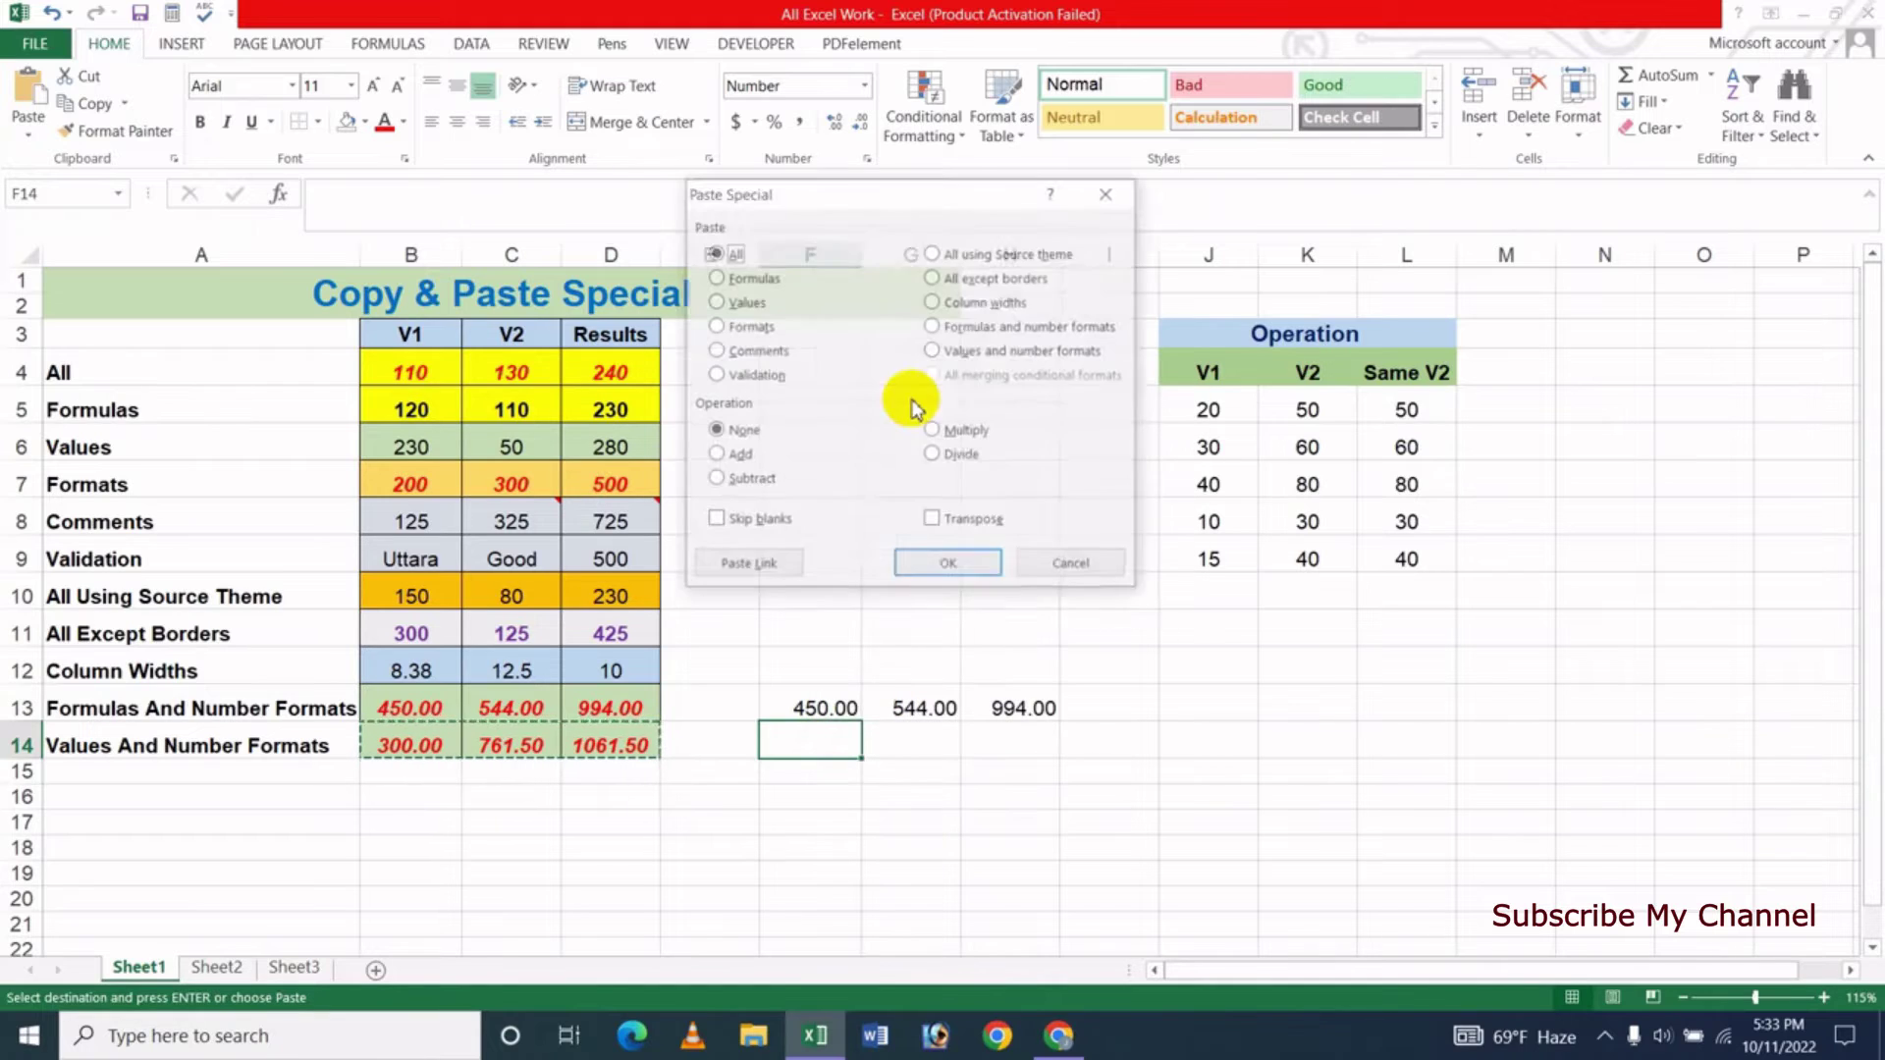
left_click_drag(915, 192, 1341, 383)
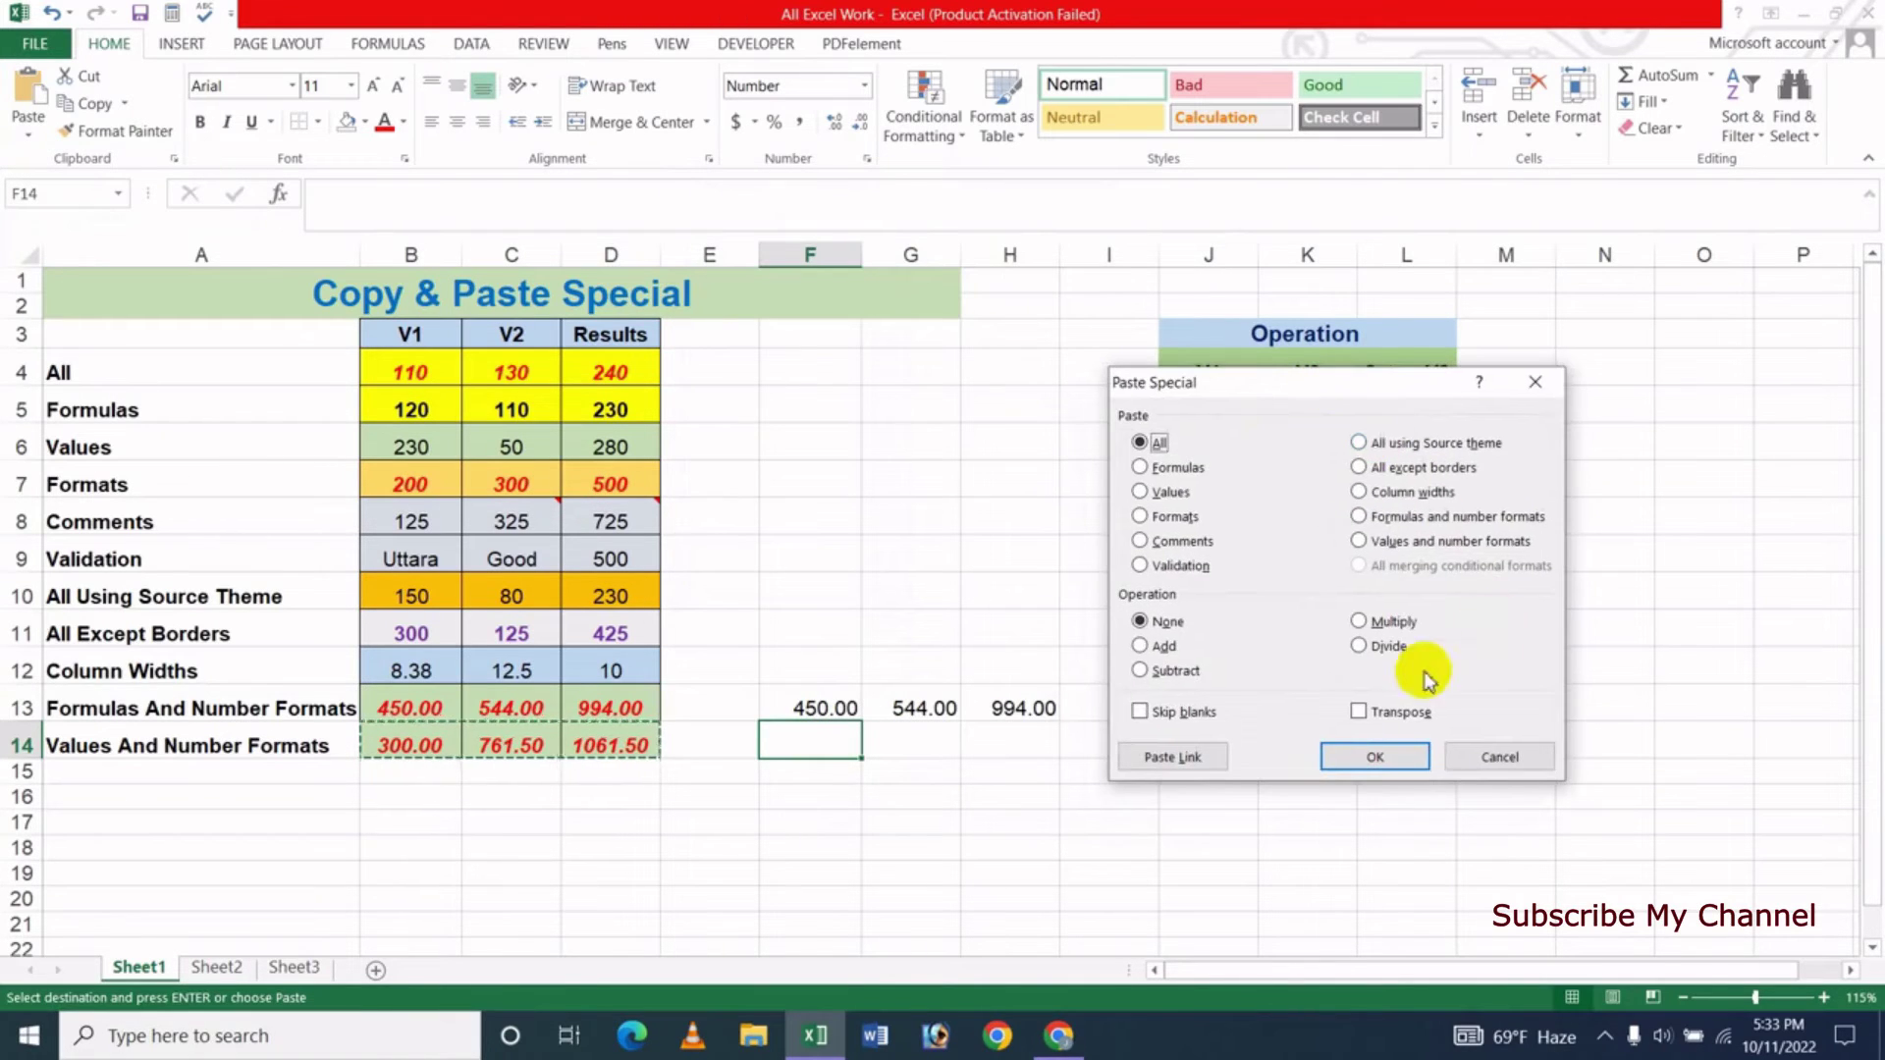
left_click(1369, 541)
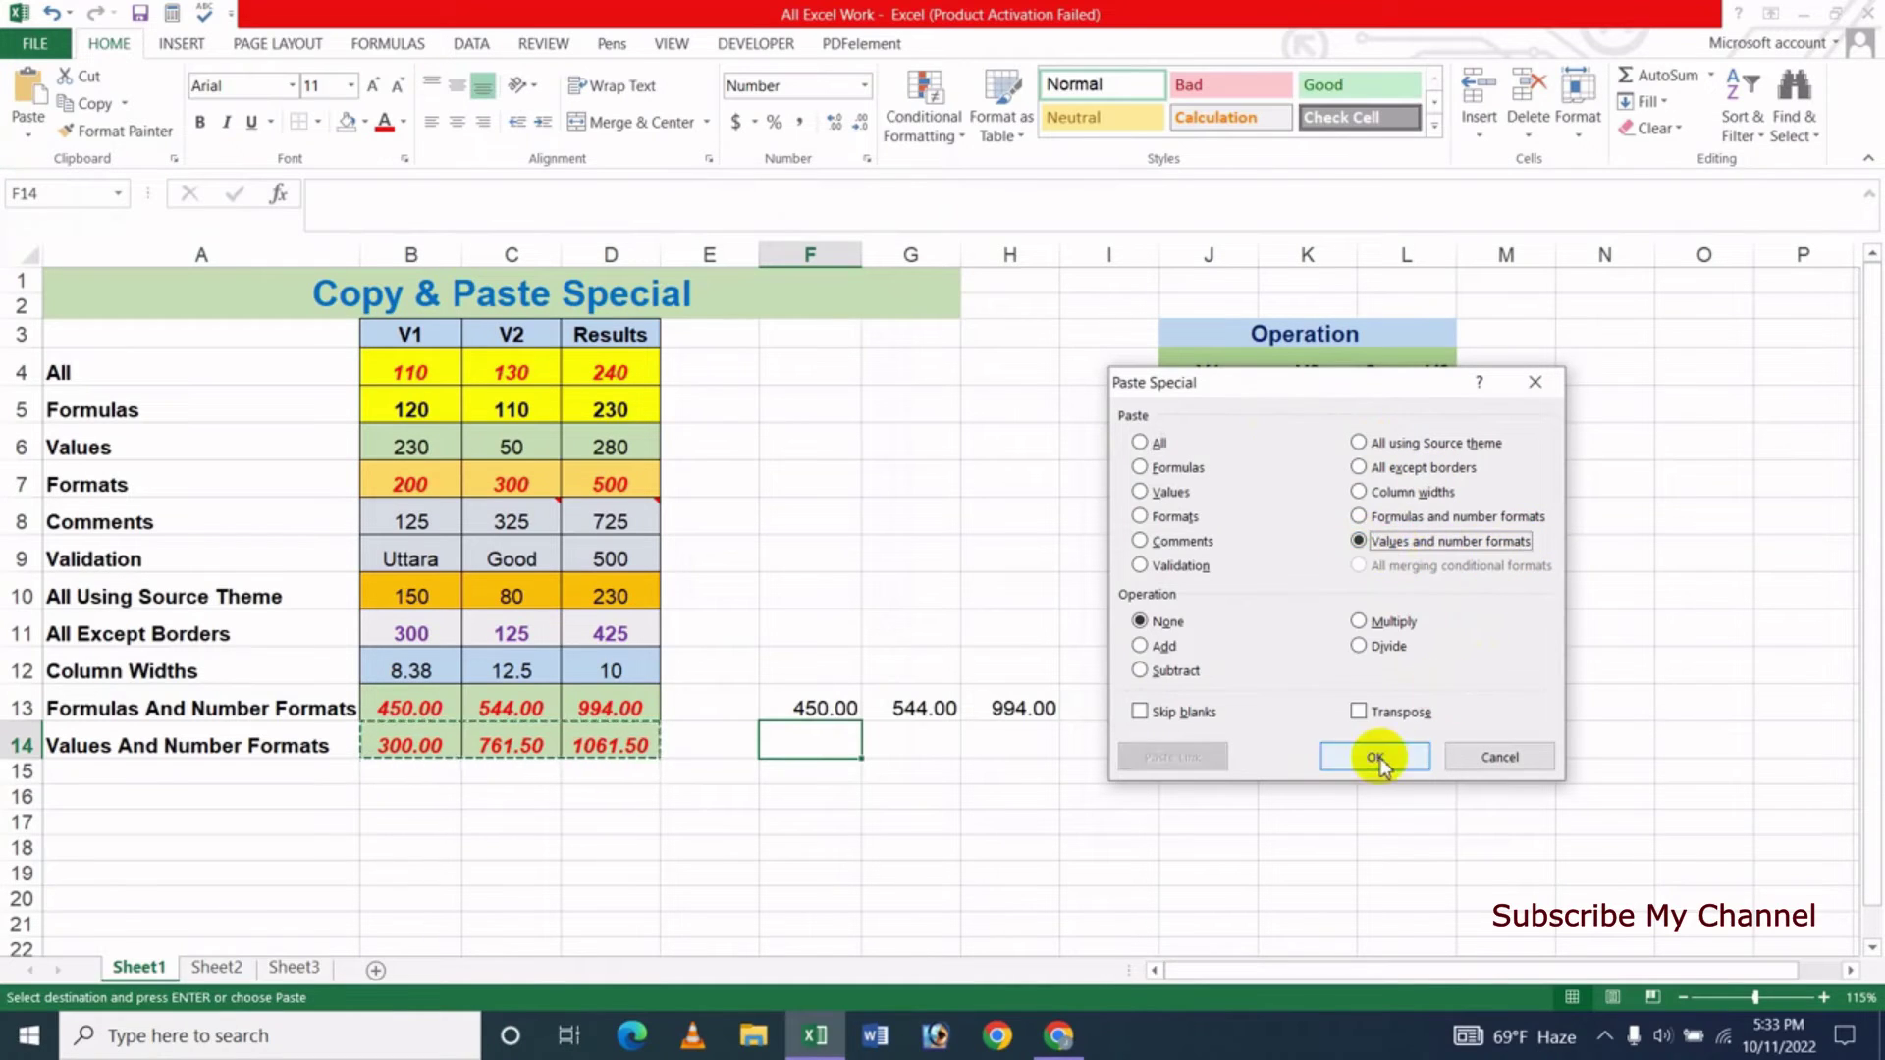
left_click(1375, 757)
left_click(942, 820)
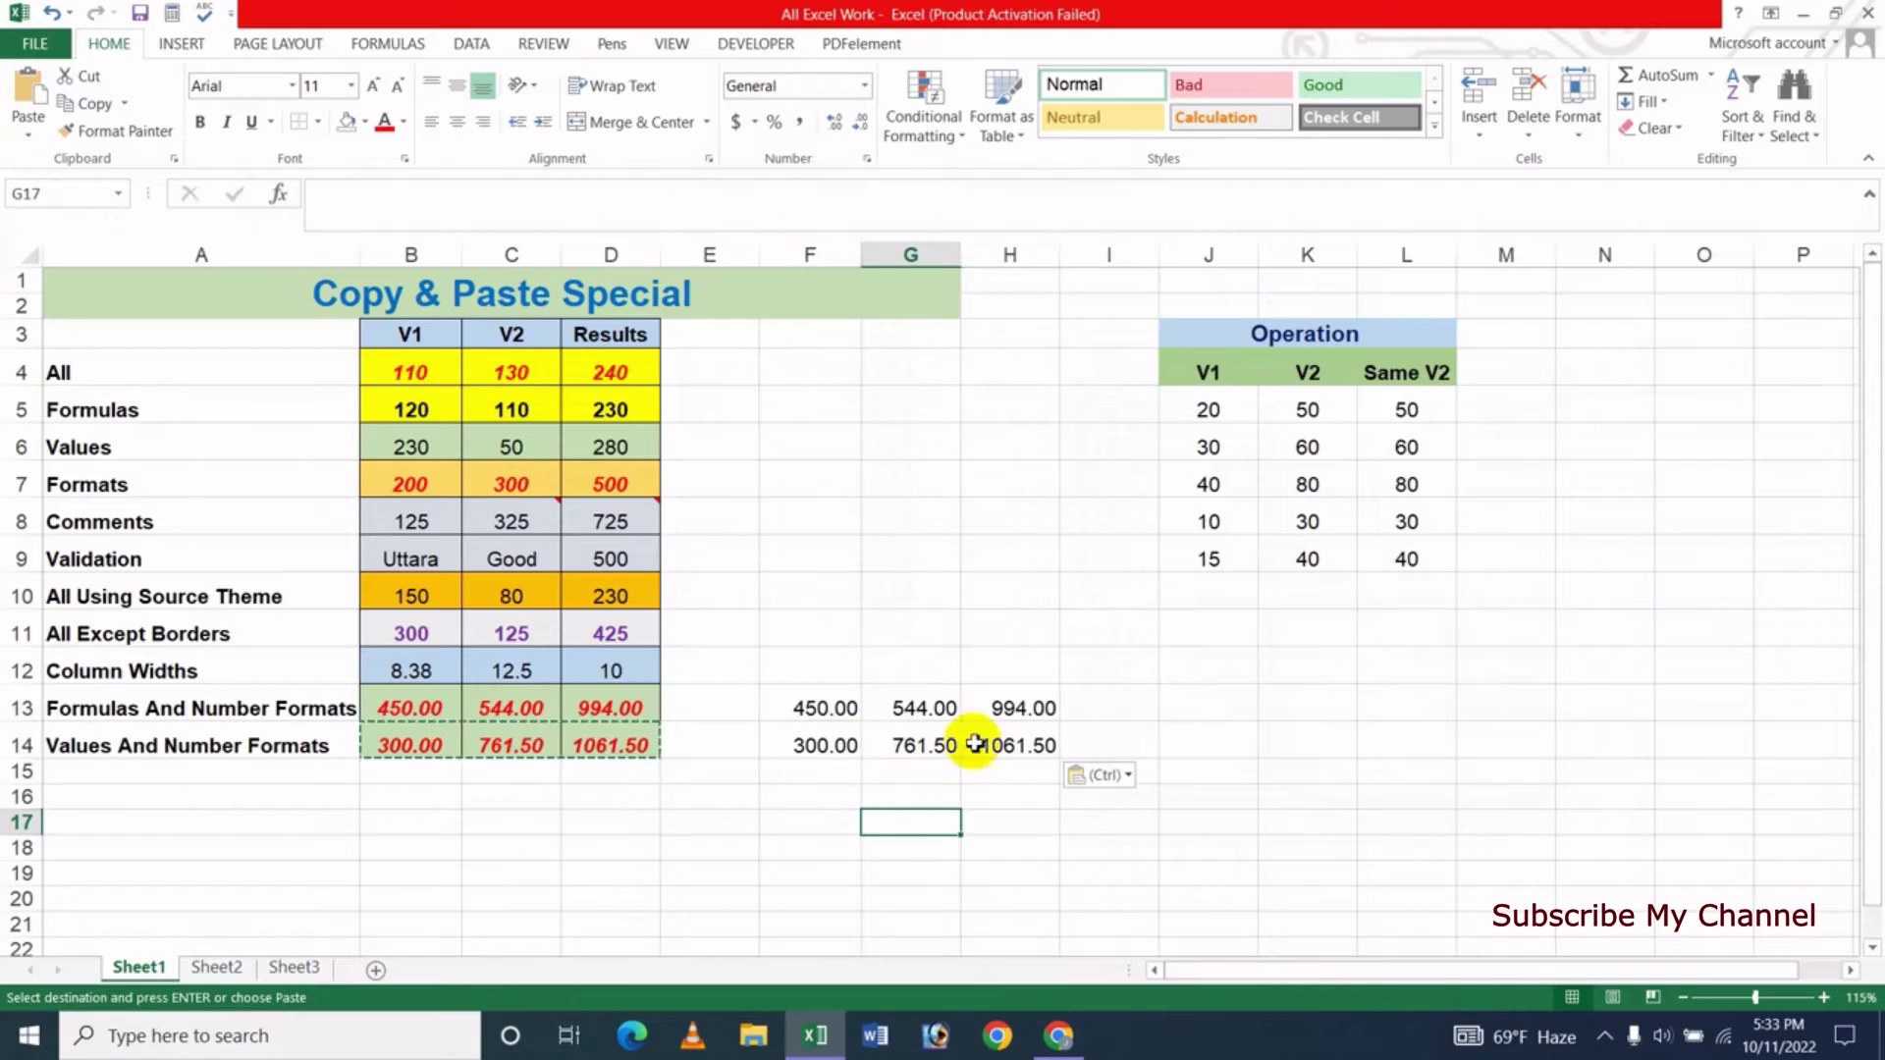
left_click(825, 748)
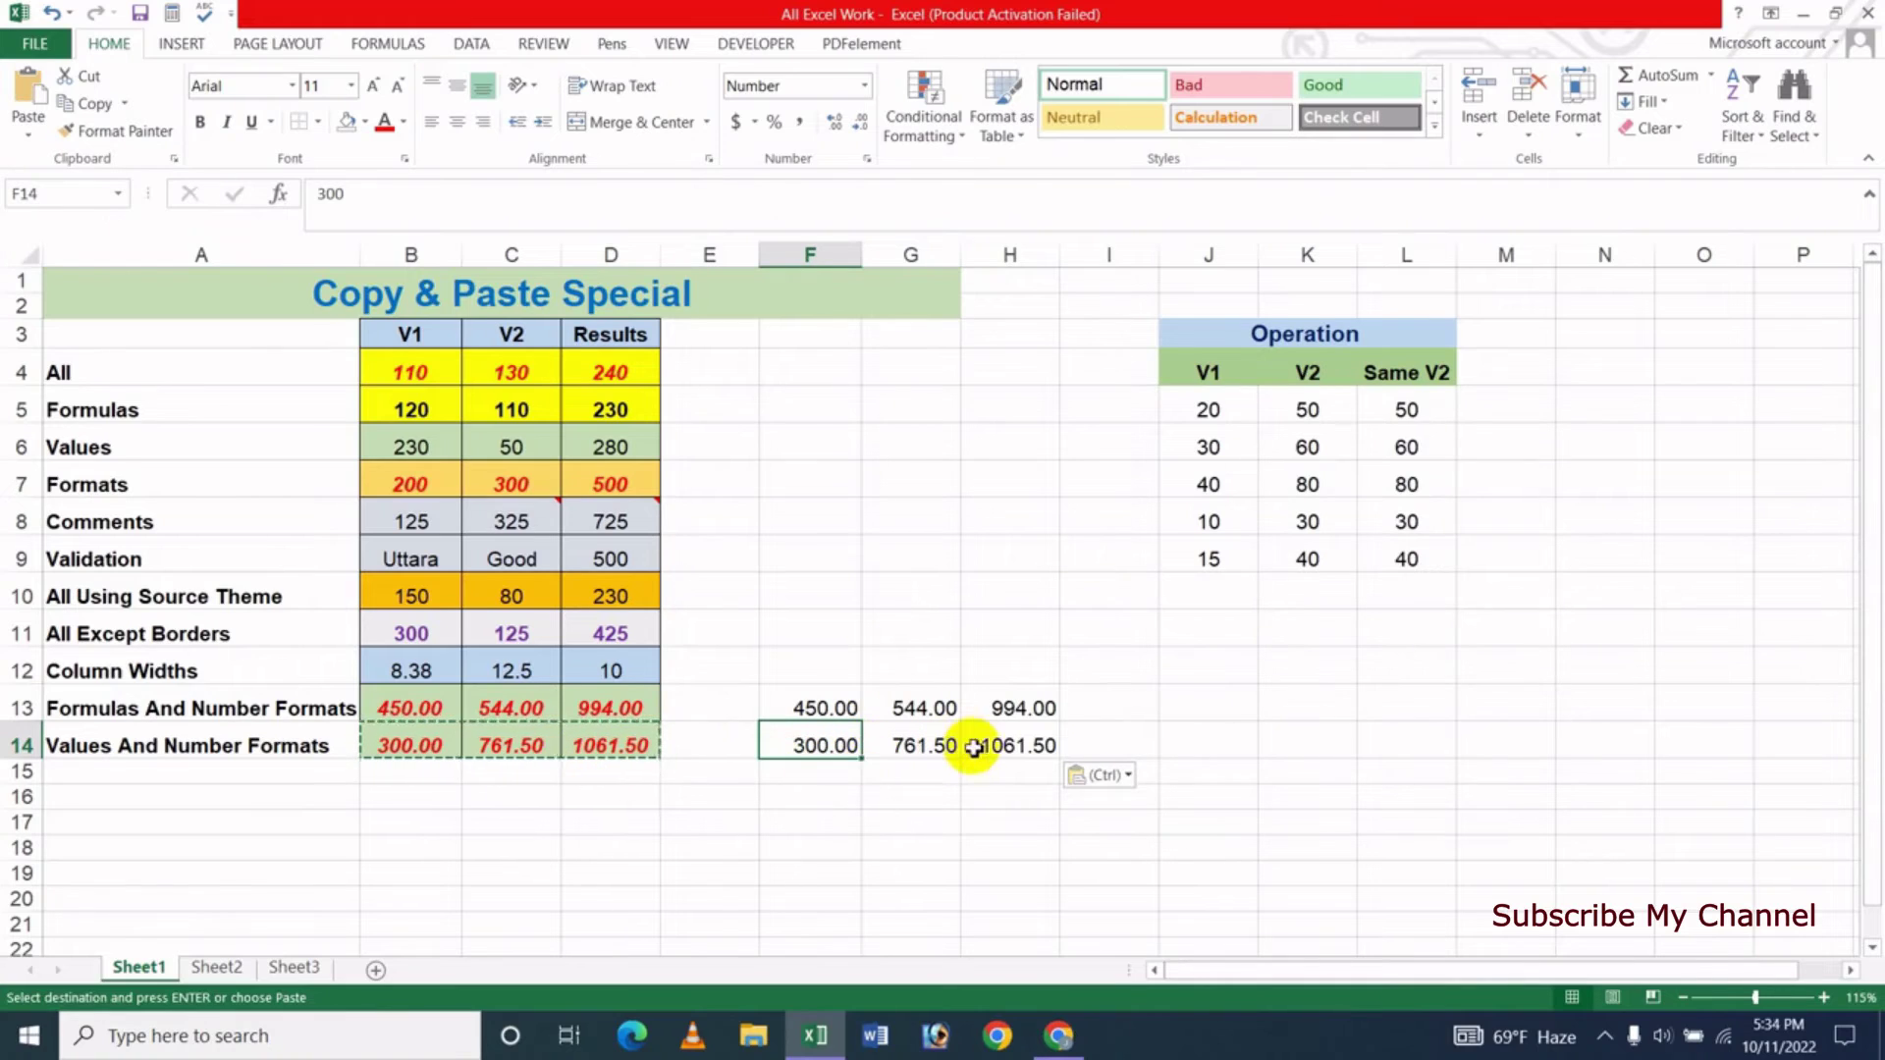
left_click(611, 746)
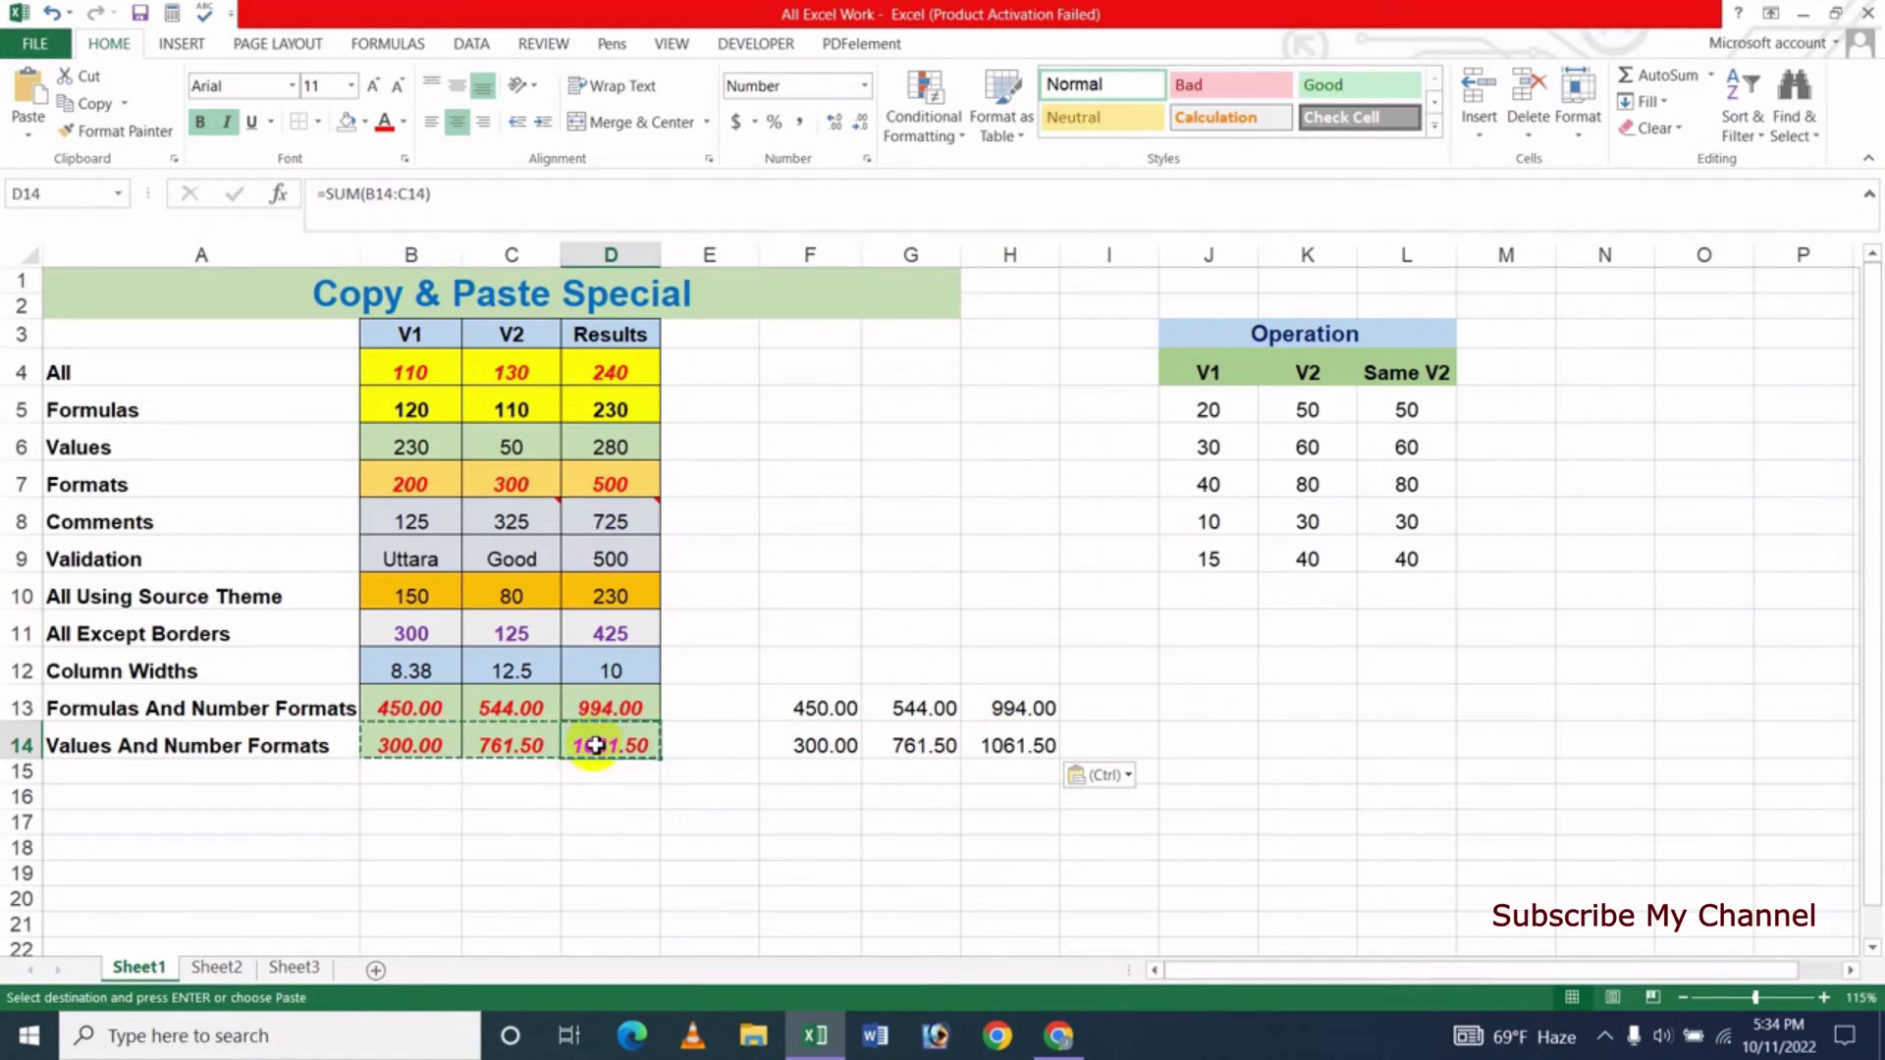
left_click(1026, 751)
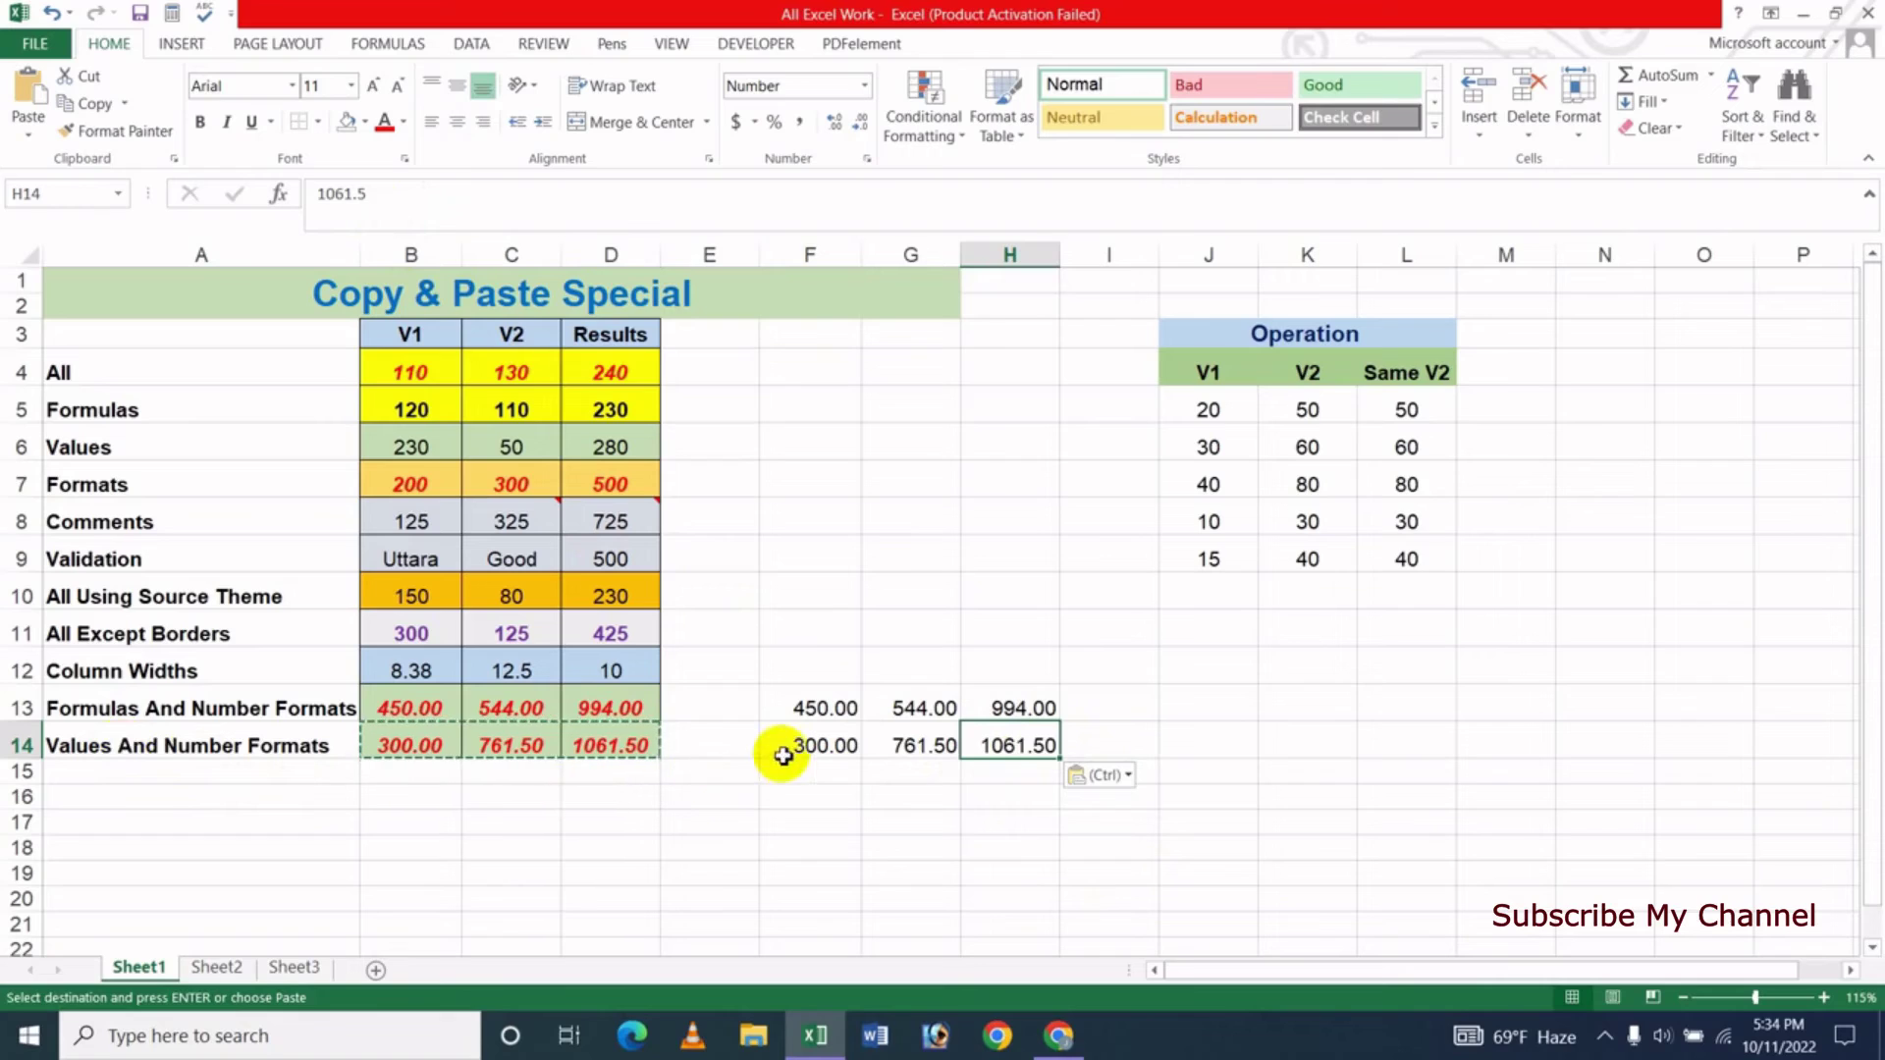
left_click(846, 746)
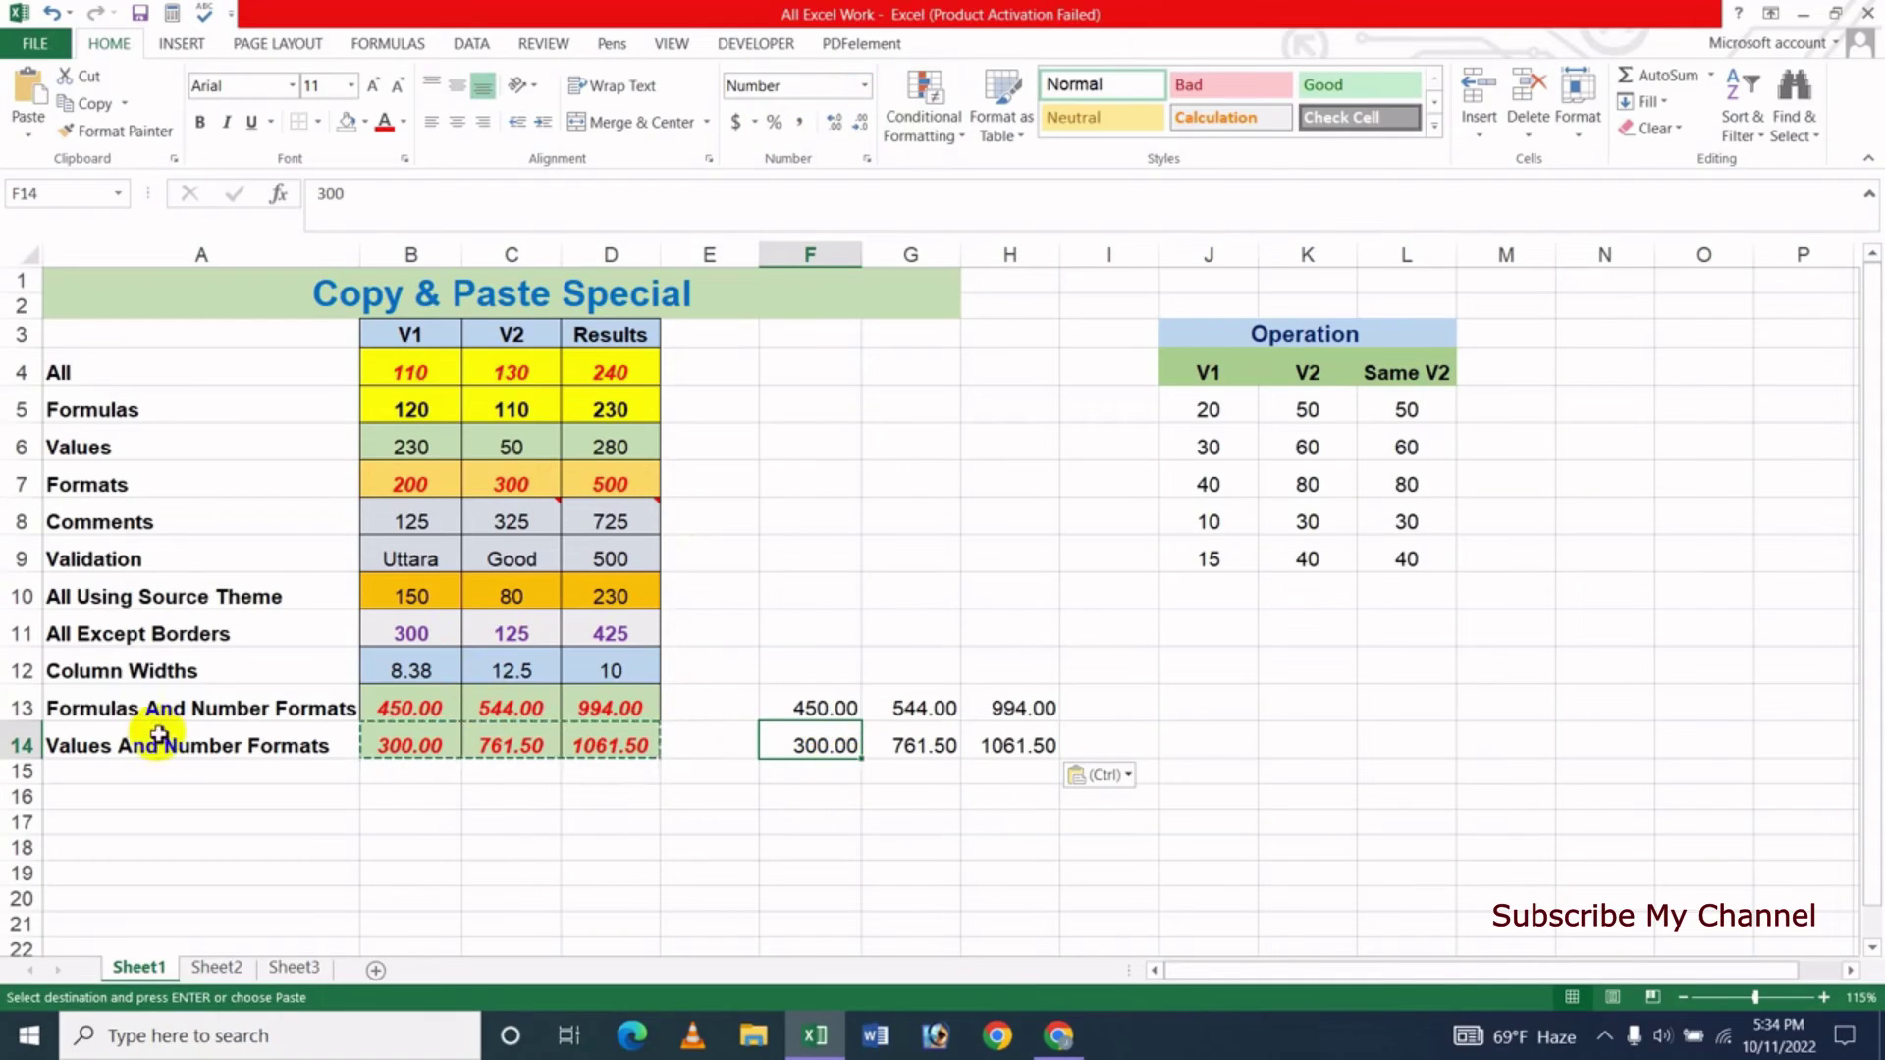
left_click(936, 751)
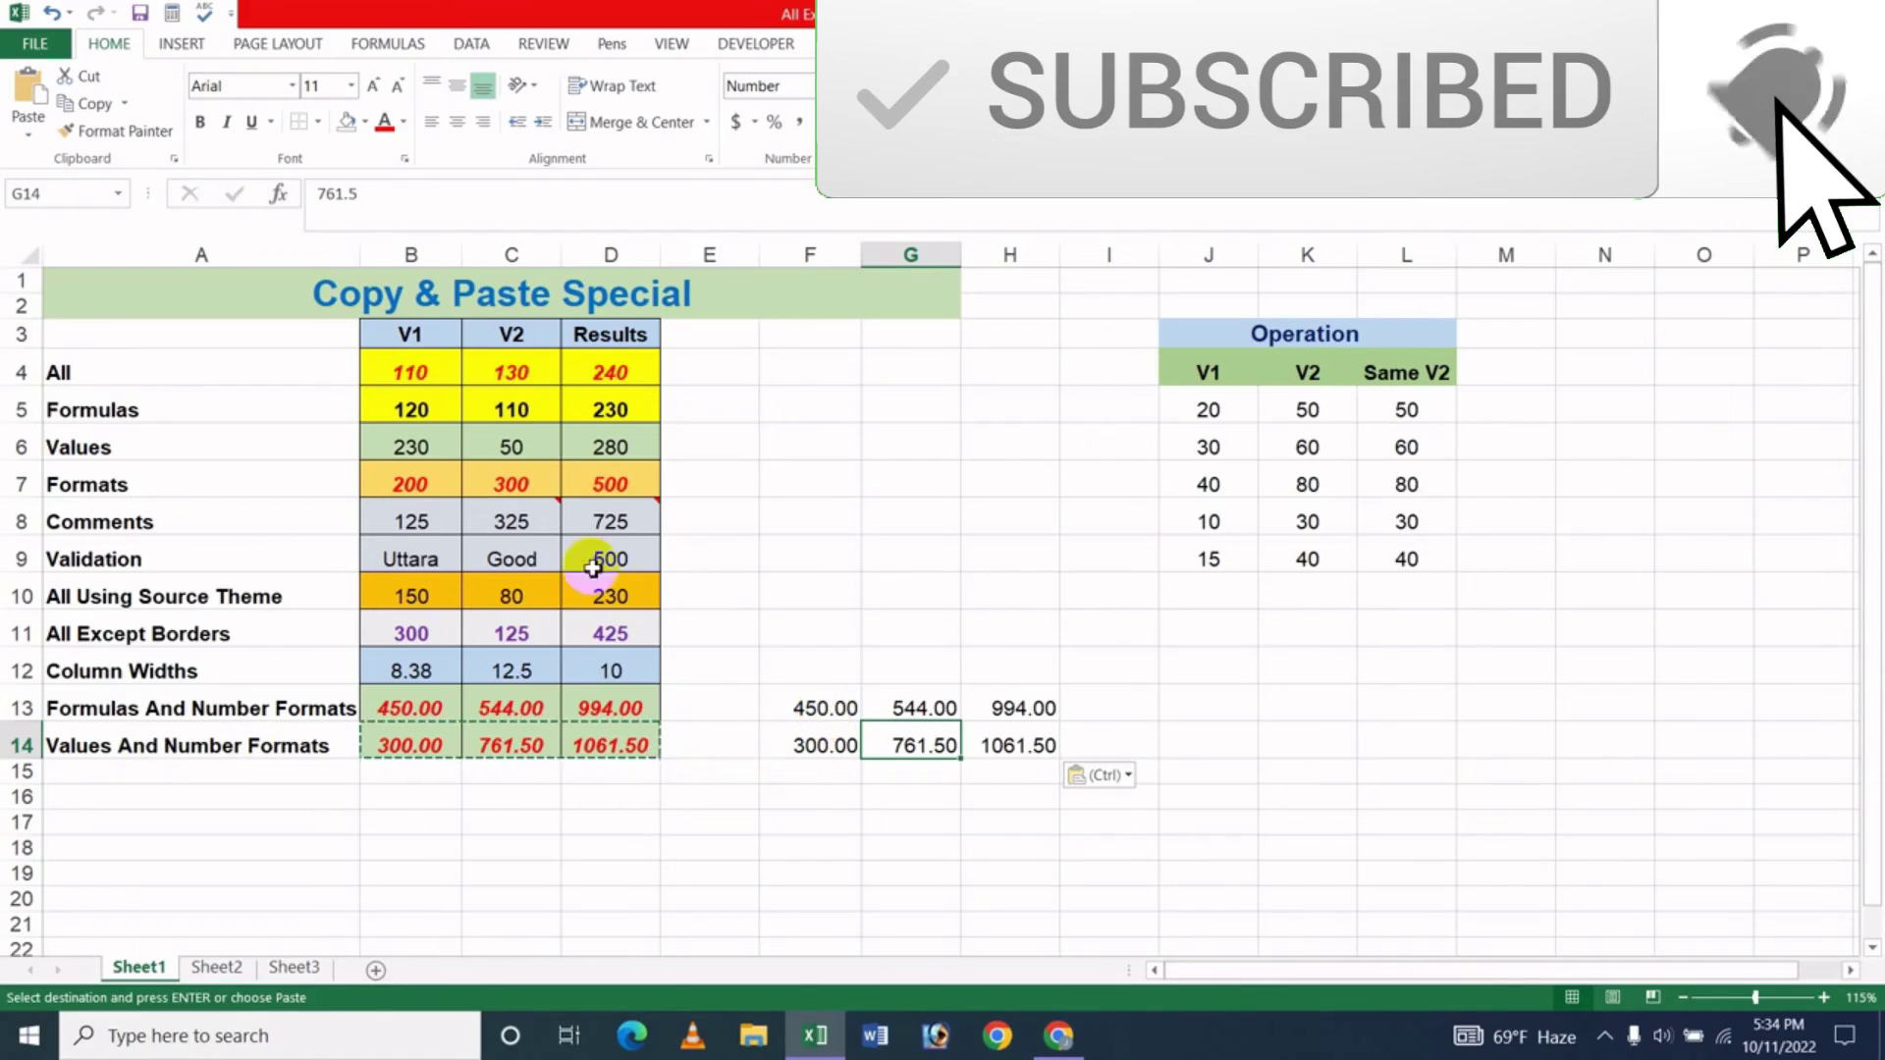
left_click(848, 748)
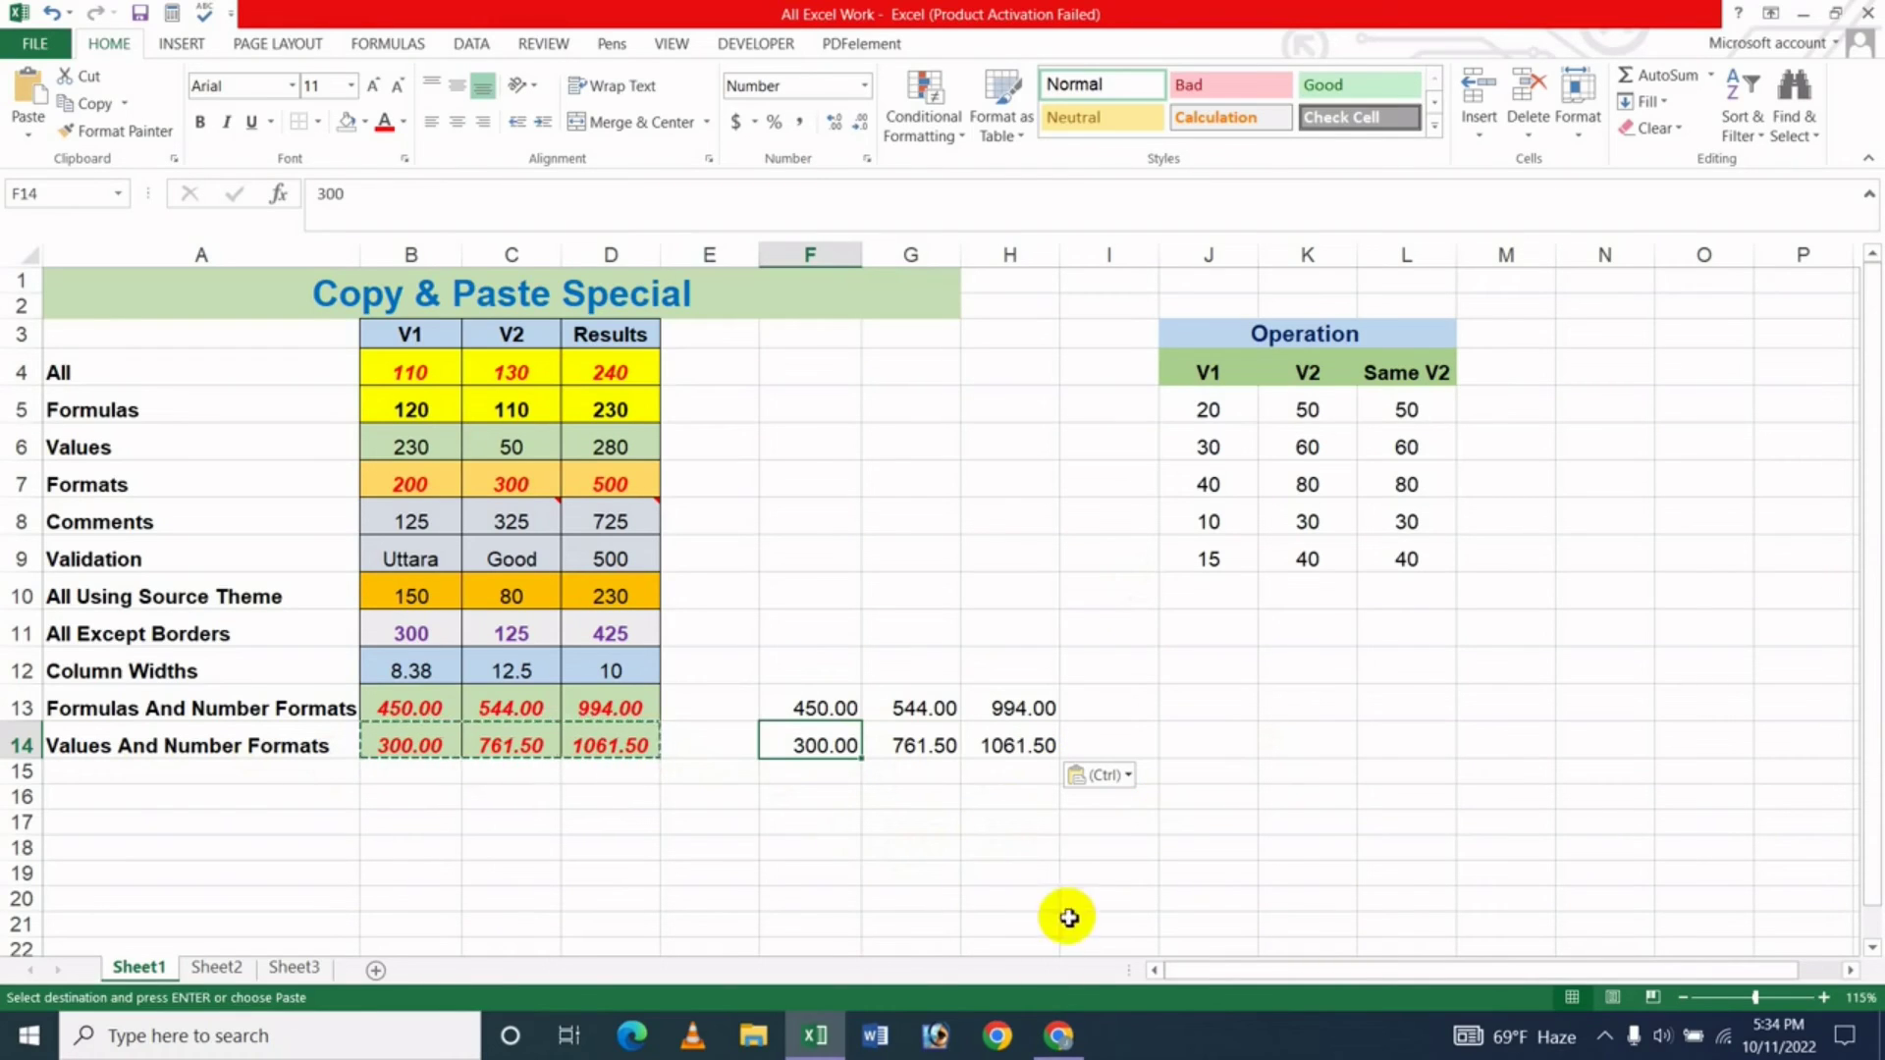
Switch back to the tutorial channel's YouTube videos page in Chrome.
left_click(1061, 1037)
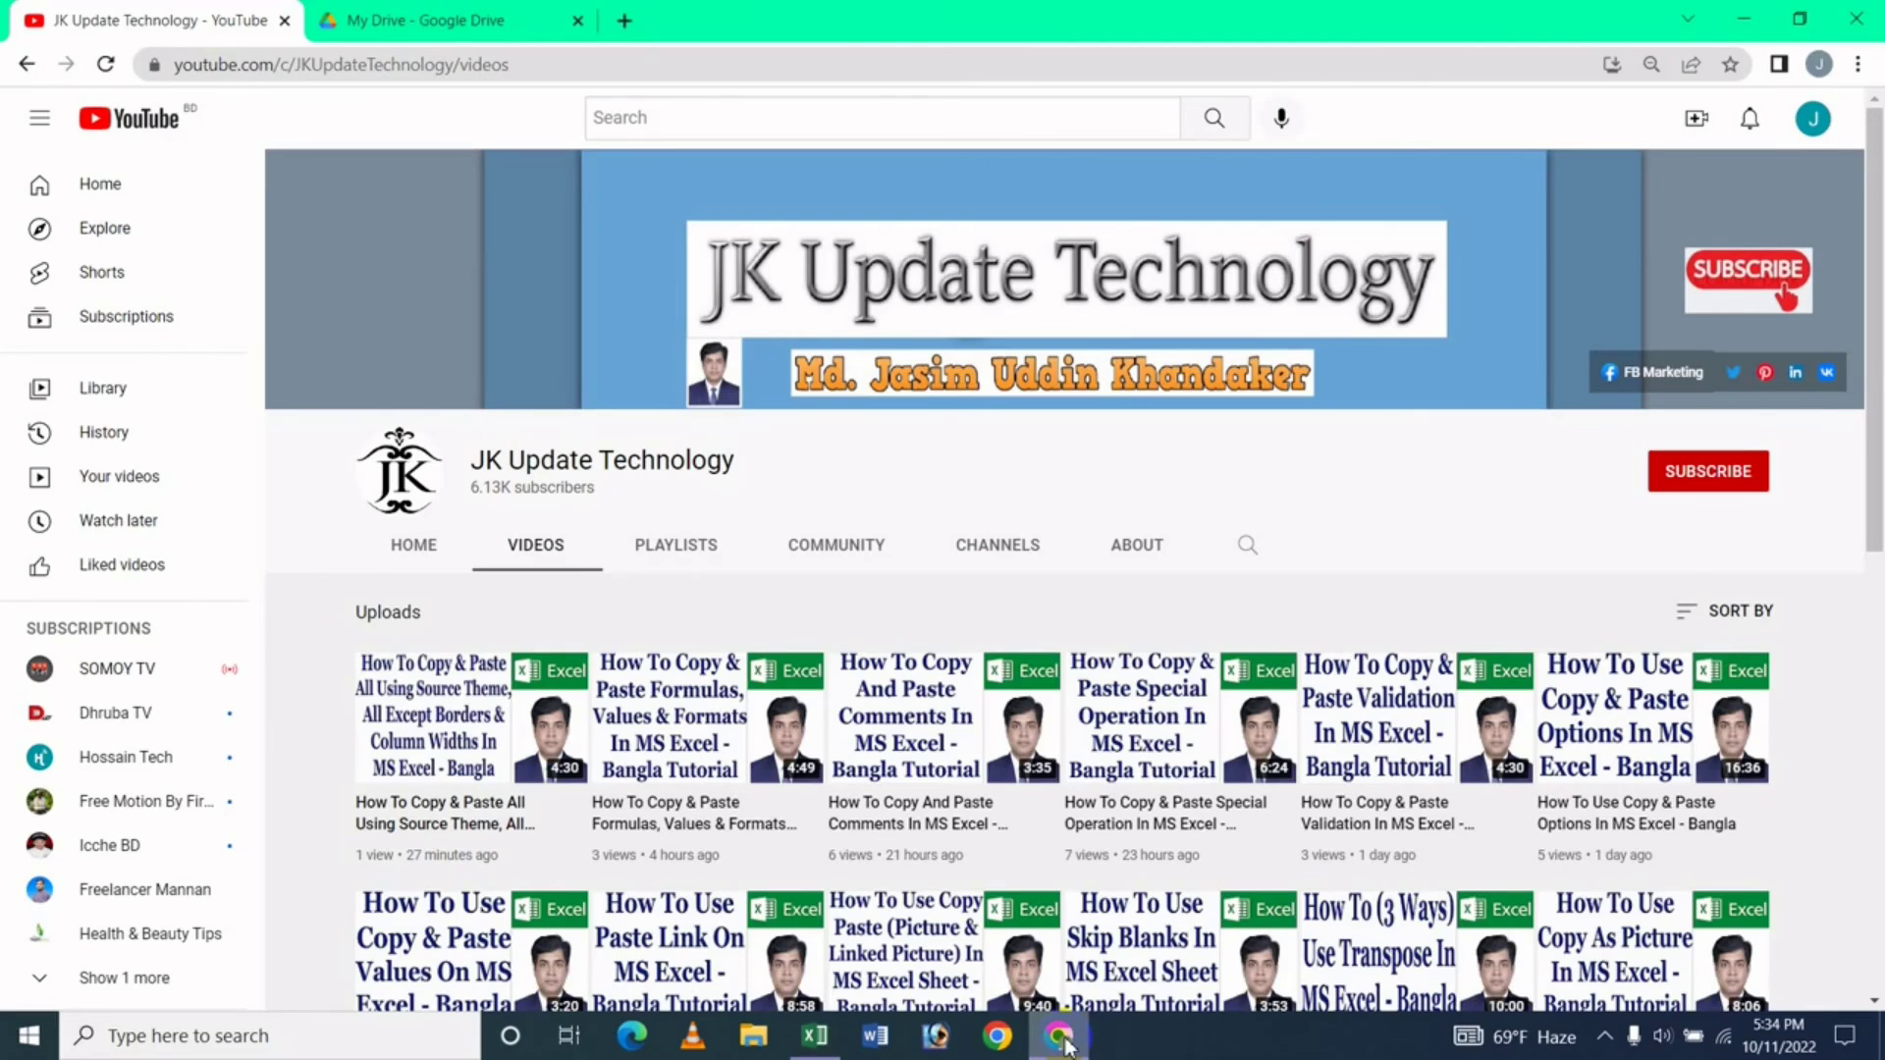